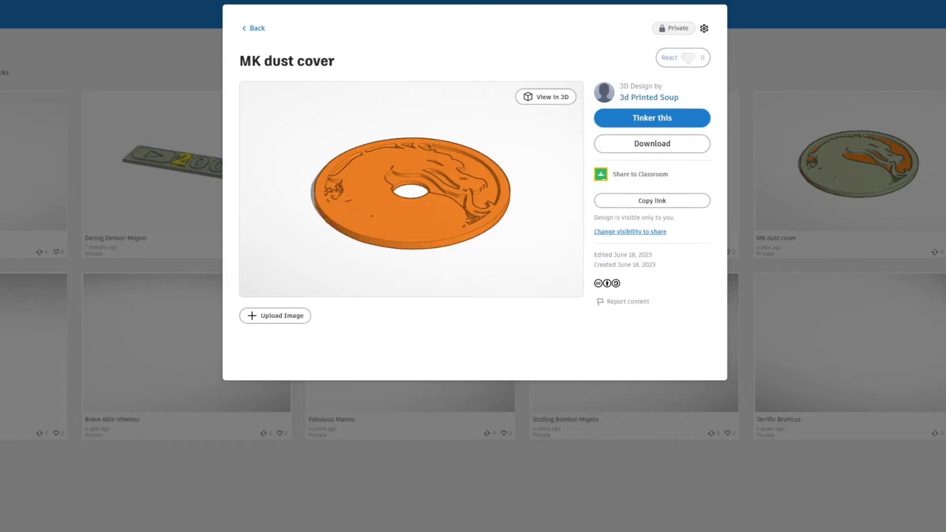
# - Open the MK dust cover design in 3D and inspect the disc's thickness
pyautogui.rightClick(439, 247)
pyautogui.click(546, 97)
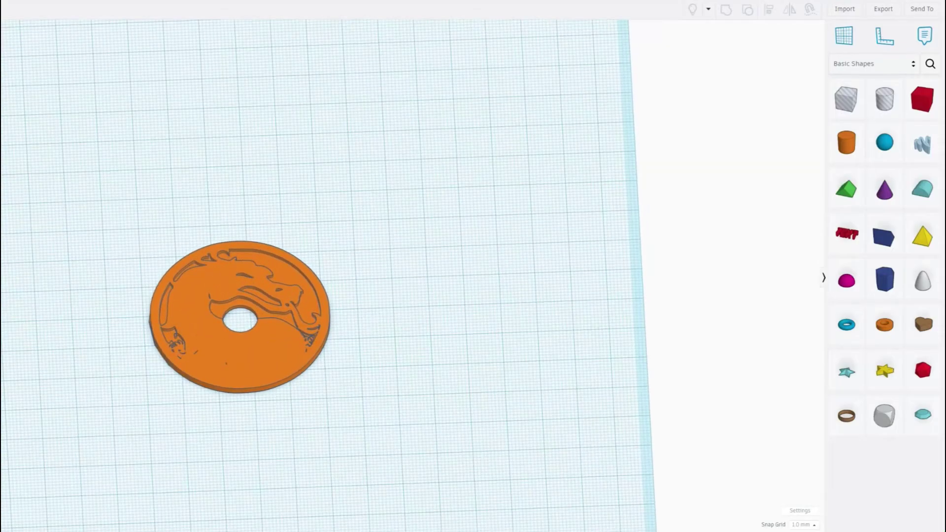
pyautogui.click(207, 333)
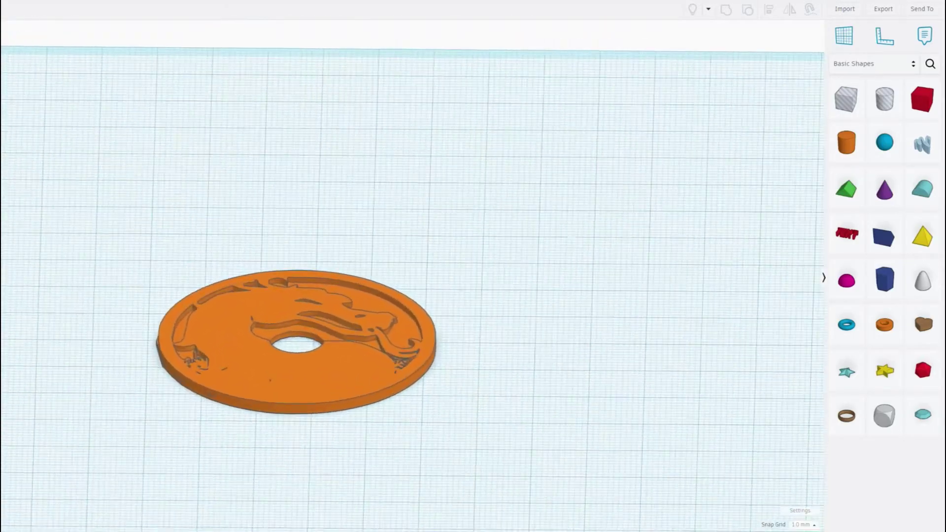
pyautogui.scroll(2, 295, 340)
pyautogui.click(296, 390)
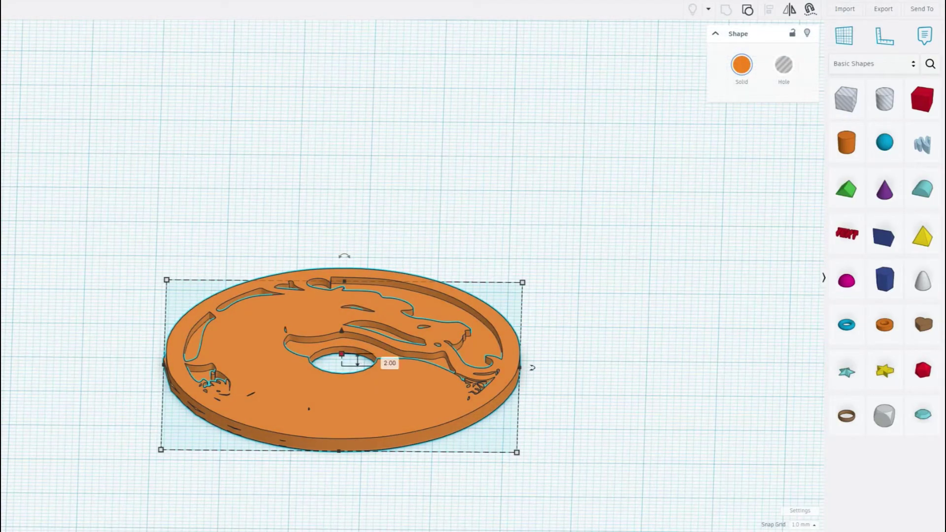
pyautogui.moveTo(341, 354)
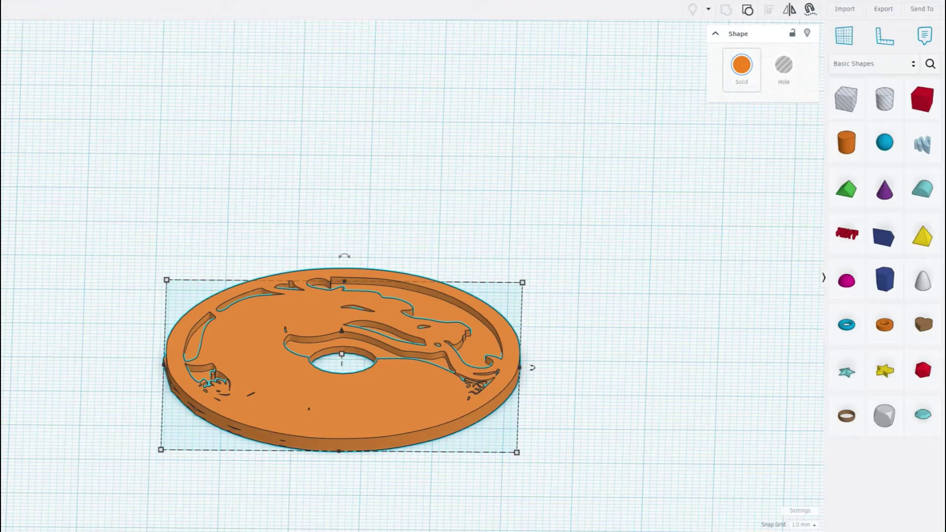
pyautogui.click(641, 207)
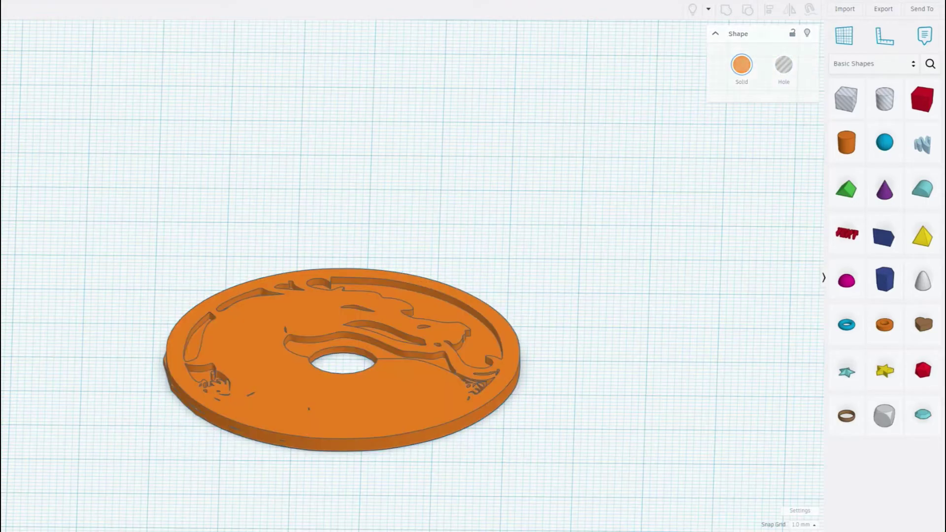
# - Inspect the dust cover's engraved dragon emblem and central hole from above
pyautogui.moveTo(617, 237); pyautogui.dragTo(618, 318, button='right')
pyautogui.click(394, 424)
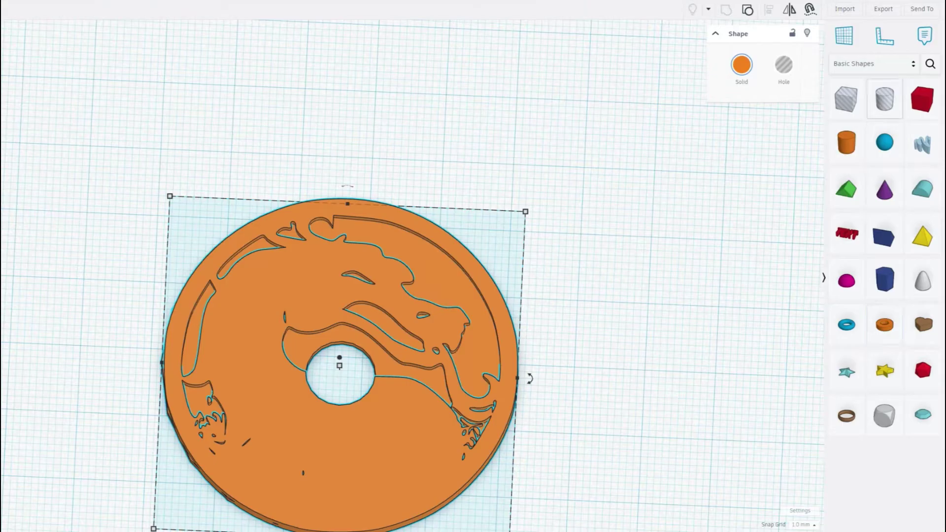
pyautogui.press('Escape')
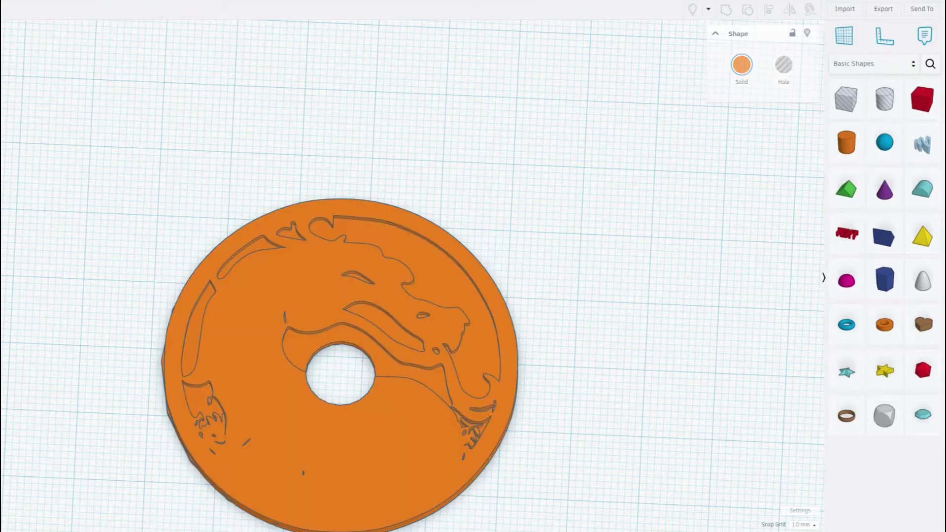
pyautogui.scroll(-3, 340, 295)
pyautogui.moveTo(375, 316); pyautogui.dragTo(392, 335, button='right')
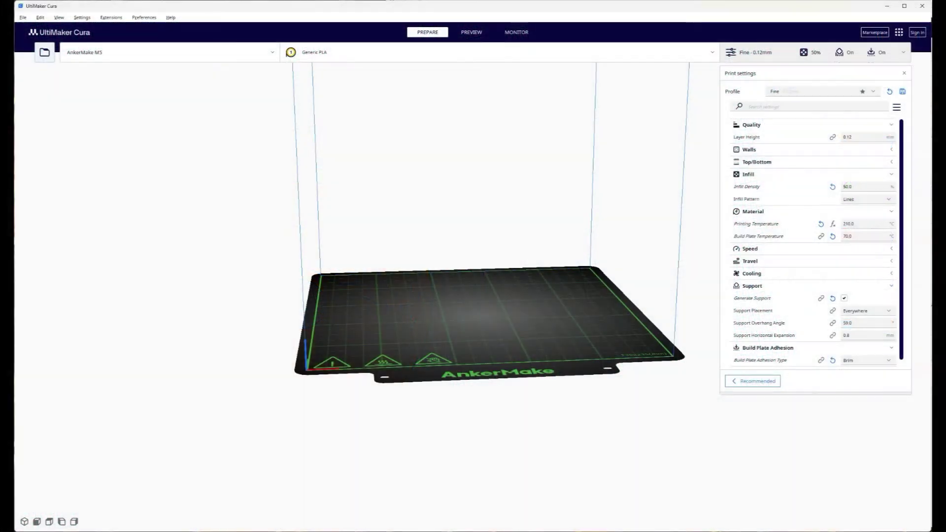
# - In UltiMaker Cura, load the MK dust cover model onto the AnkerMake M5 build plate
pyautogui.click(44, 52)
pyautogui.doubleClick(118, 229)
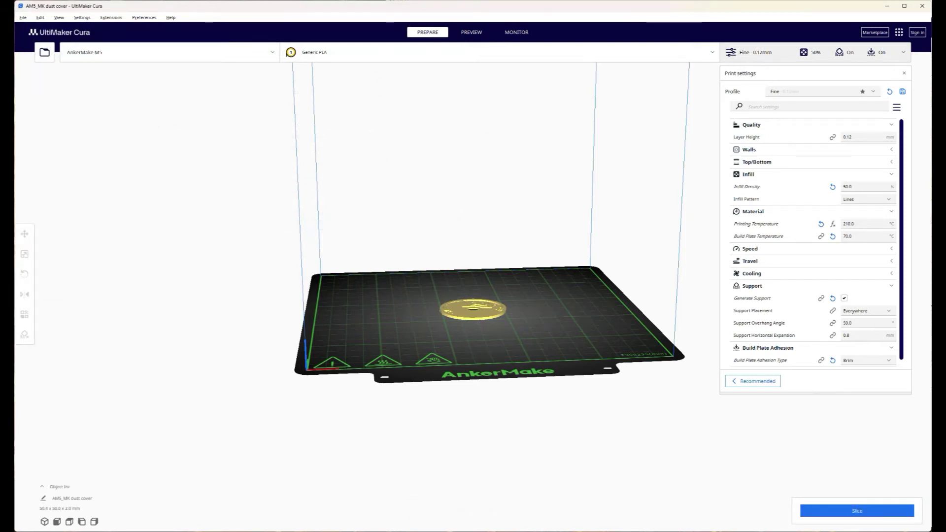
pyautogui.moveTo(473, 247); pyautogui.dragTo(485, 301, button='right')
pyautogui.scroll(4, 453, 310)
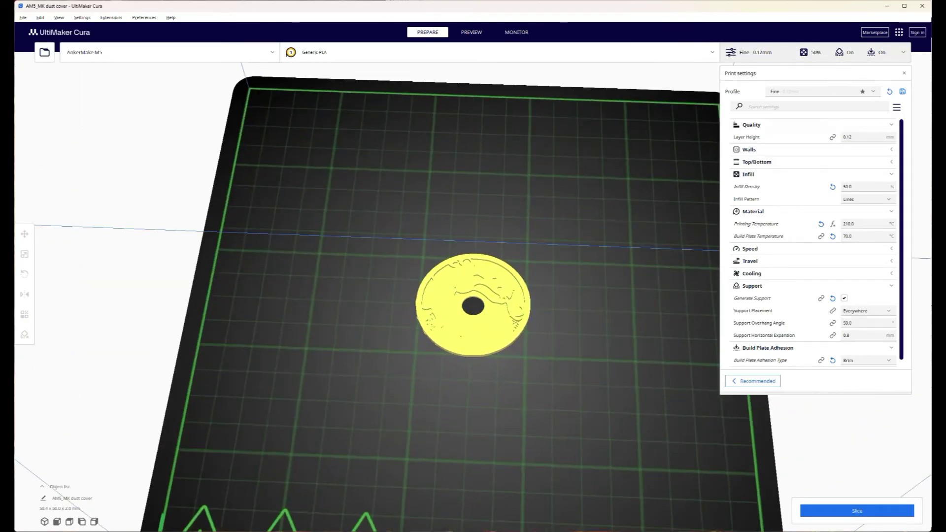
# - Slice the dust cover with the existing Fine 0.12 mm settings and open the layer preview
pyautogui.moveTo(769, 186)
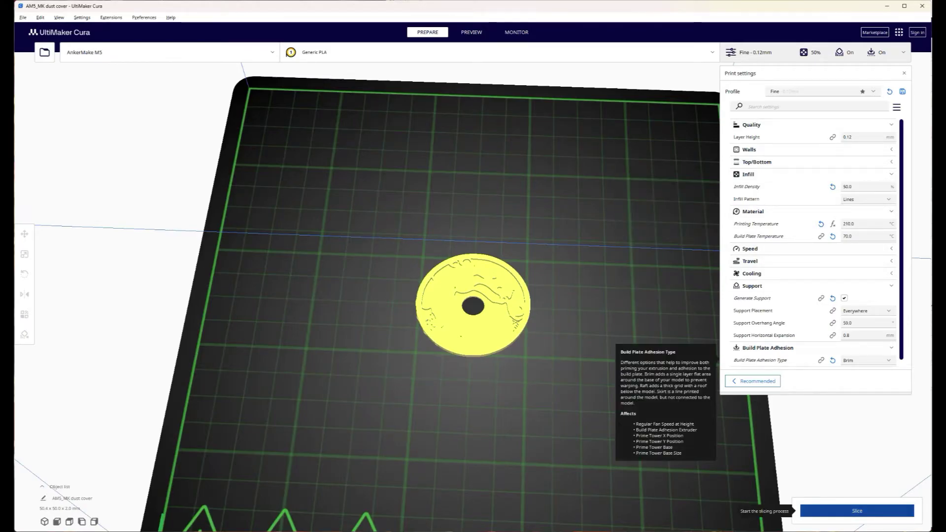
pyautogui.click(858, 511)
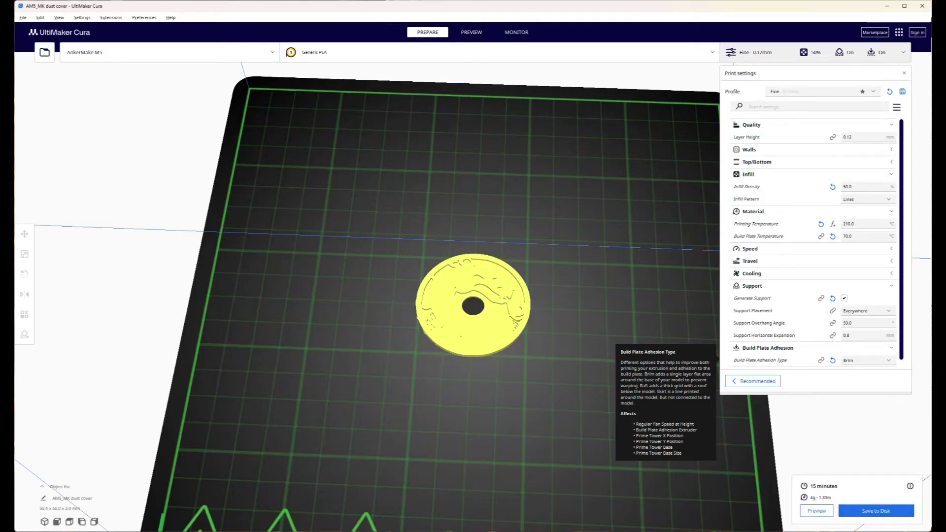
pyautogui.click(817, 511)
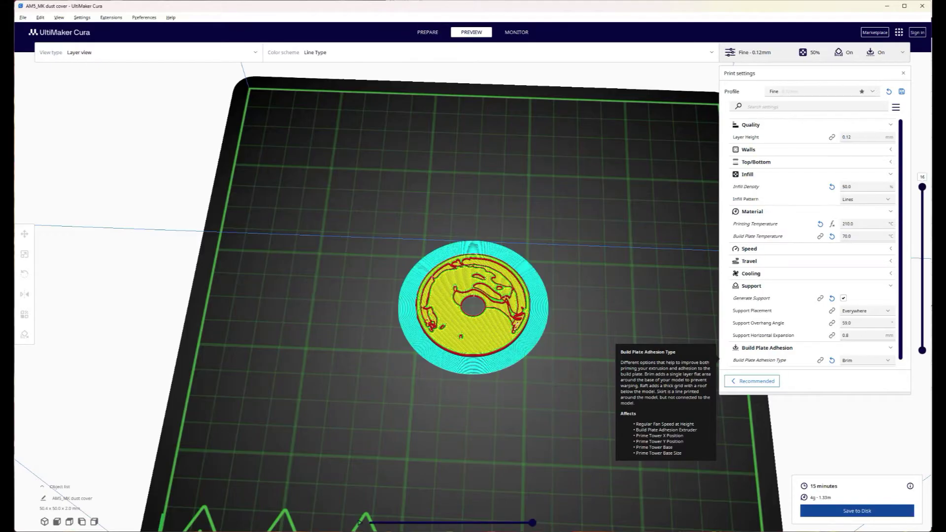
# - Play the toolpath simulation of the sliced dust cover and examine it from above and at an angle
pyautogui.moveTo(542, 321); pyautogui.dragTo(552, 266, button='right')
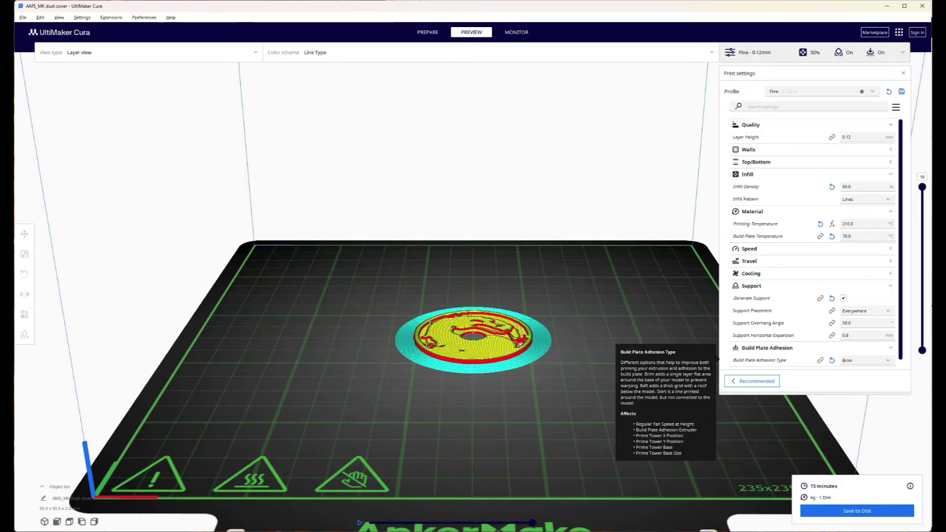
pyautogui.click(361, 523)
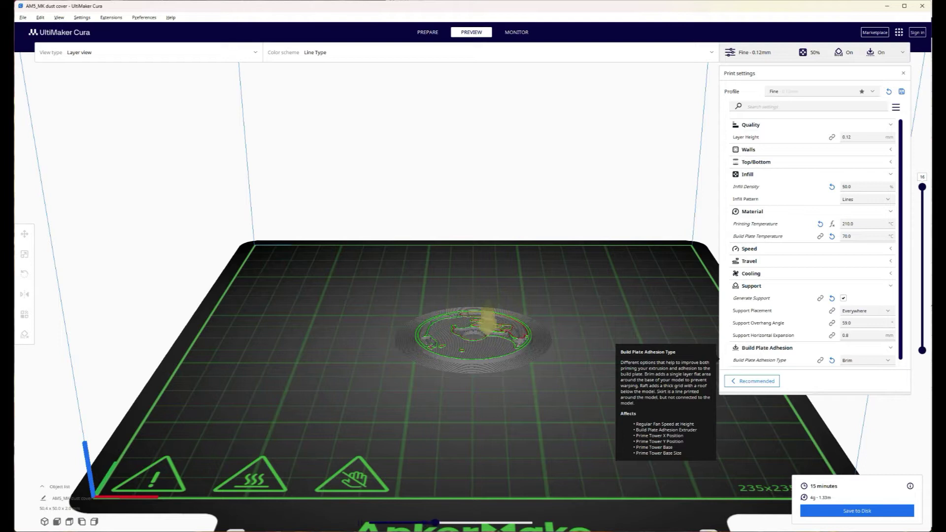
pyautogui.scroll(5, 473, 295)
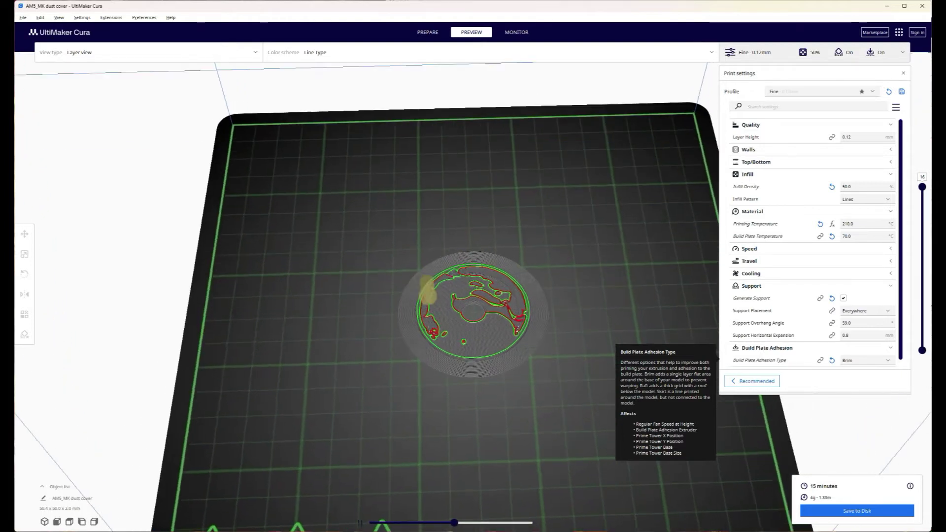
pyautogui.moveTo(473, 296); pyautogui.dragTo(474, 310, button='right')
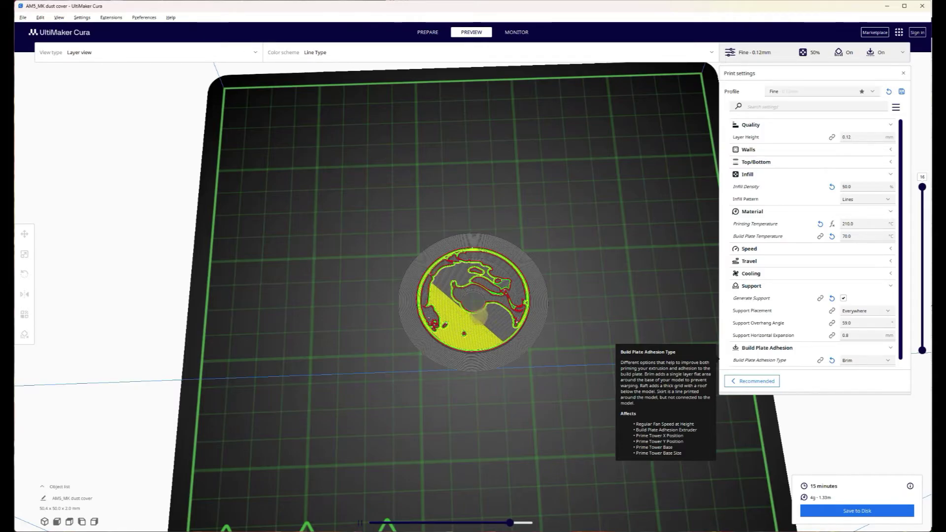
pyautogui.moveTo(473, 296); pyautogui.dragTo(449, 302, button='right')
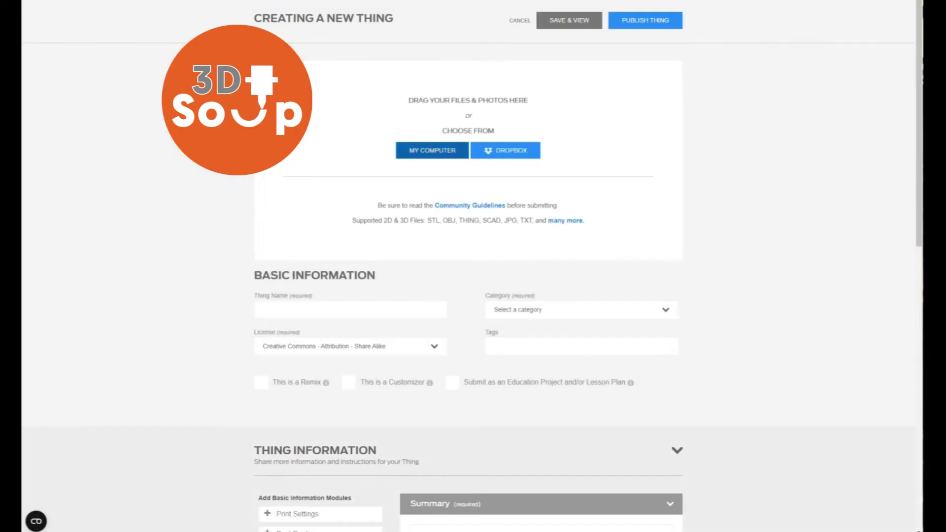
# - On Thingiverse's new thing page, upload the MK dust cover STL from the Downloads folder
pyautogui.click(433, 151)
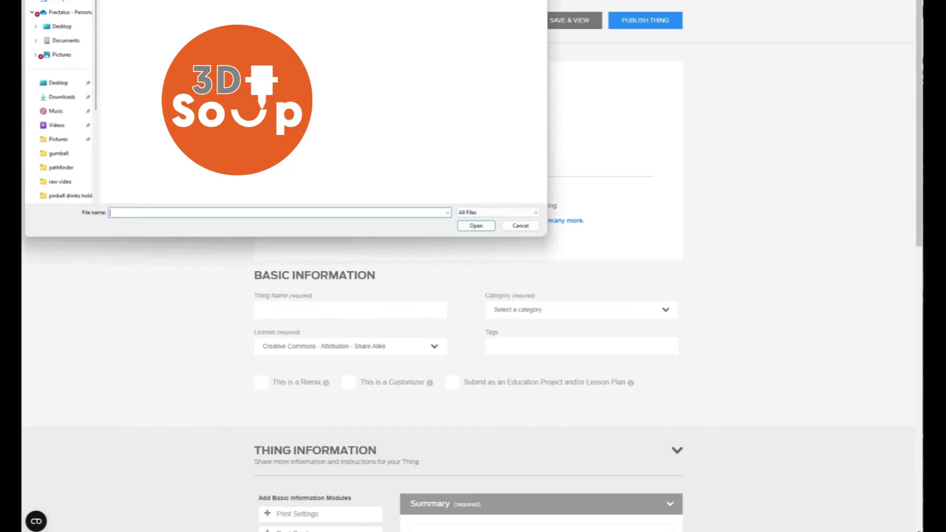
pyautogui.scroll(-10, 320, 103)
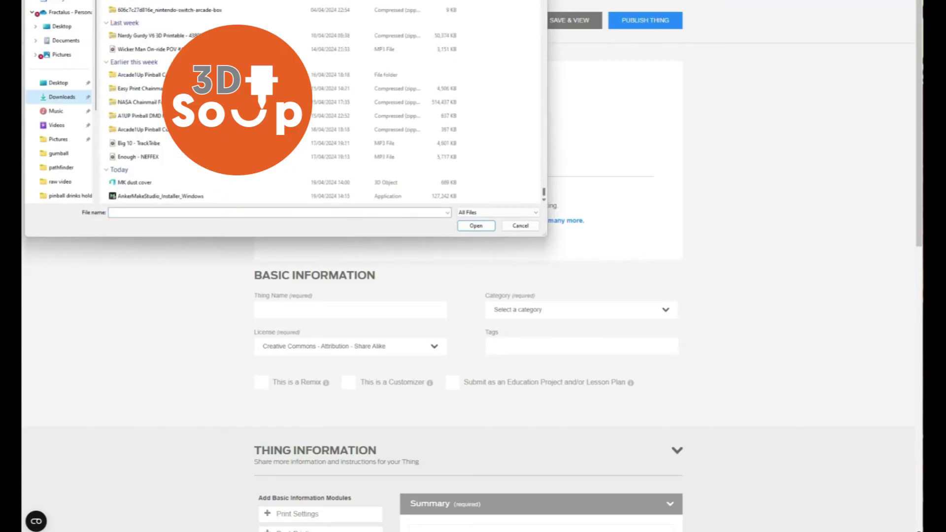
pyautogui.doubleClick(134, 182)
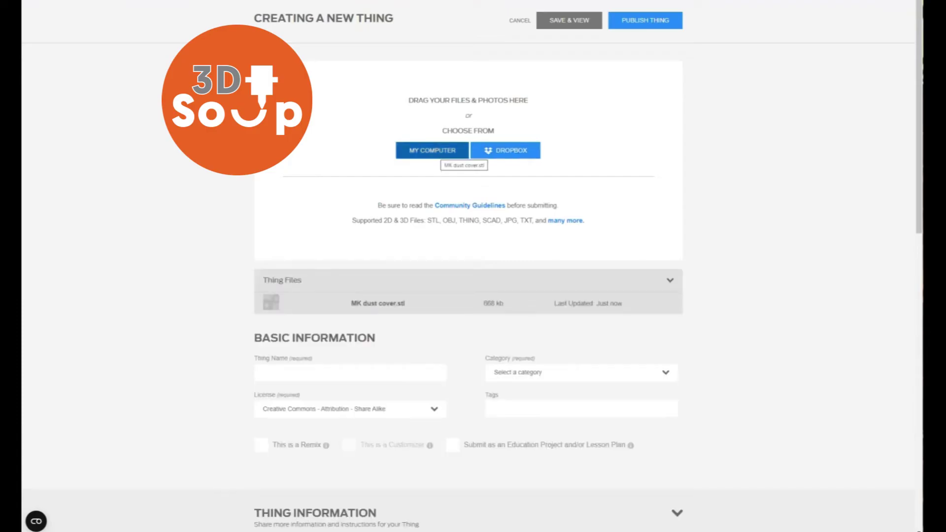
# - Add the photo "stick cov" from the Pictures folder to the new thing
pyautogui.click(432, 151)
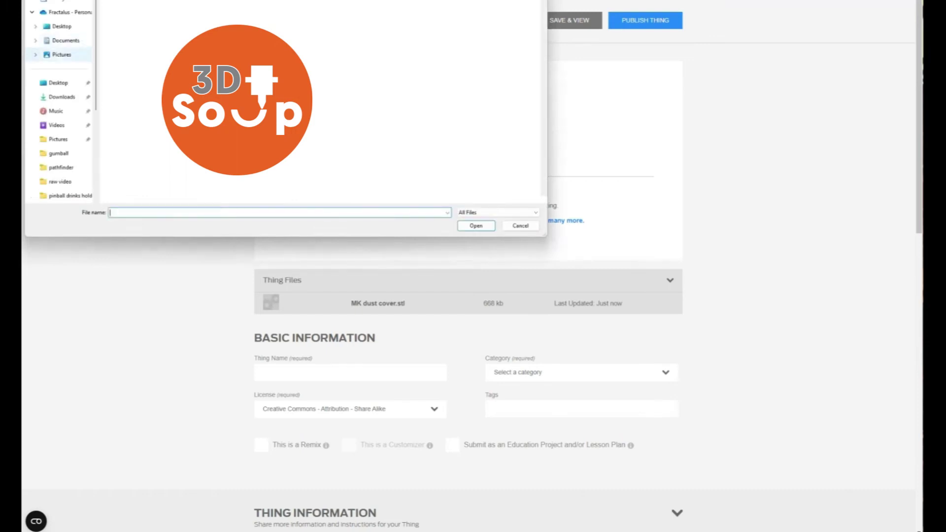
pyautogui.click(62, 55)
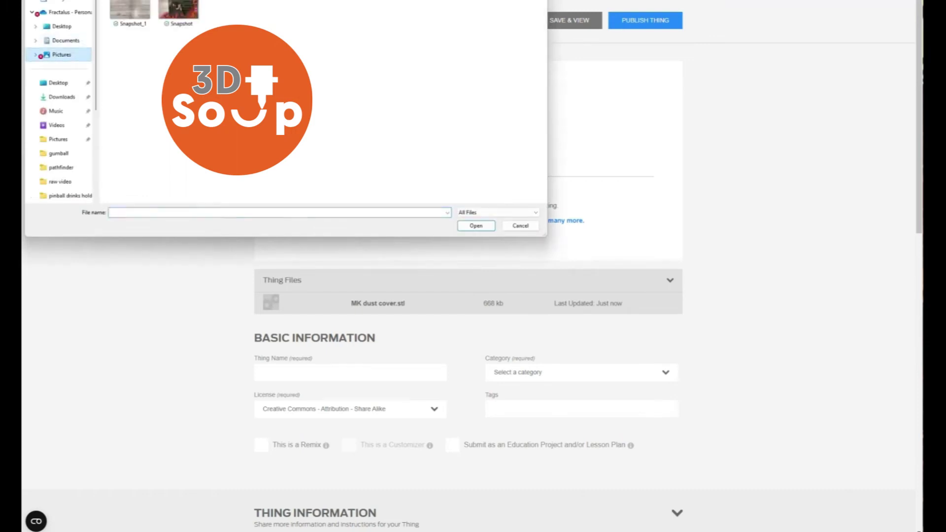
pyautogui.scroll(-1, 320, 98)
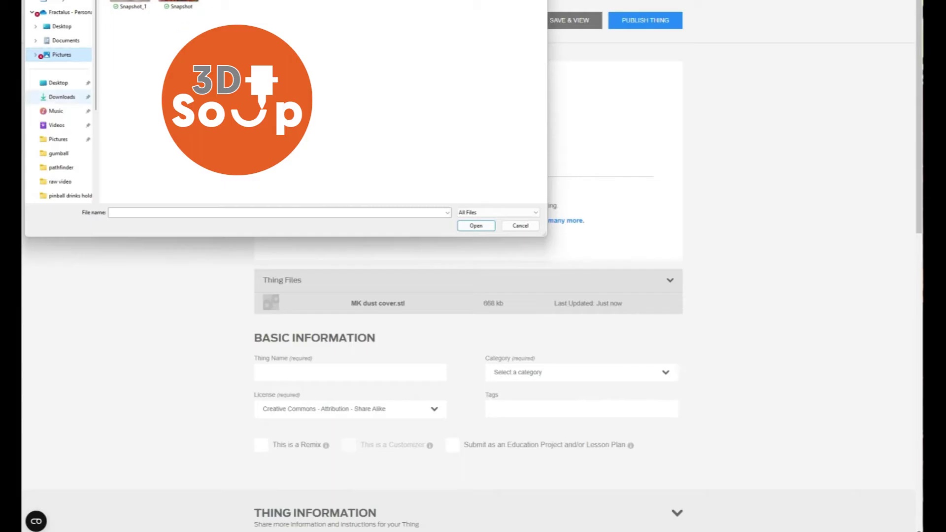
pyautogui.click(58, 139)
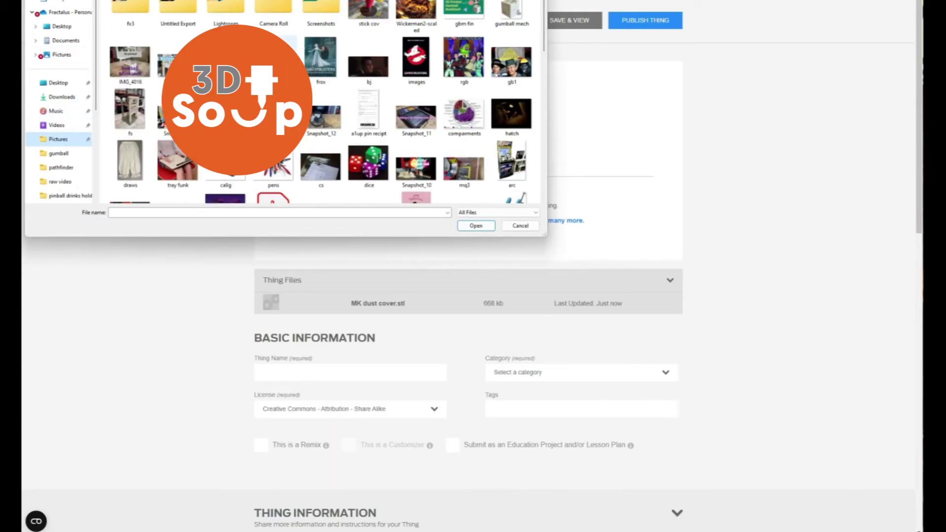
pyautogui.doubleClick(369, 11)
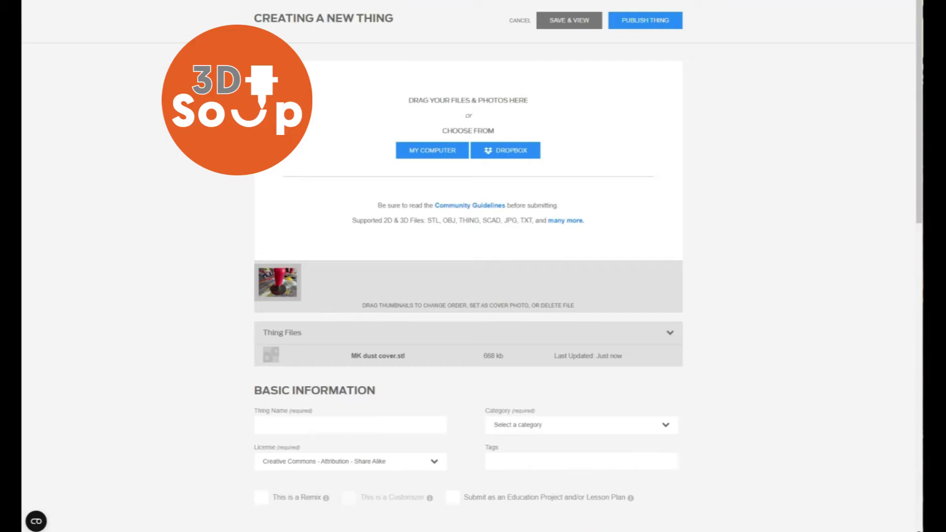
# - Name the thing "Mortal Kombat Arcade1up joystick dust cover."
pyautogui.scroll(-2, 468, 267)
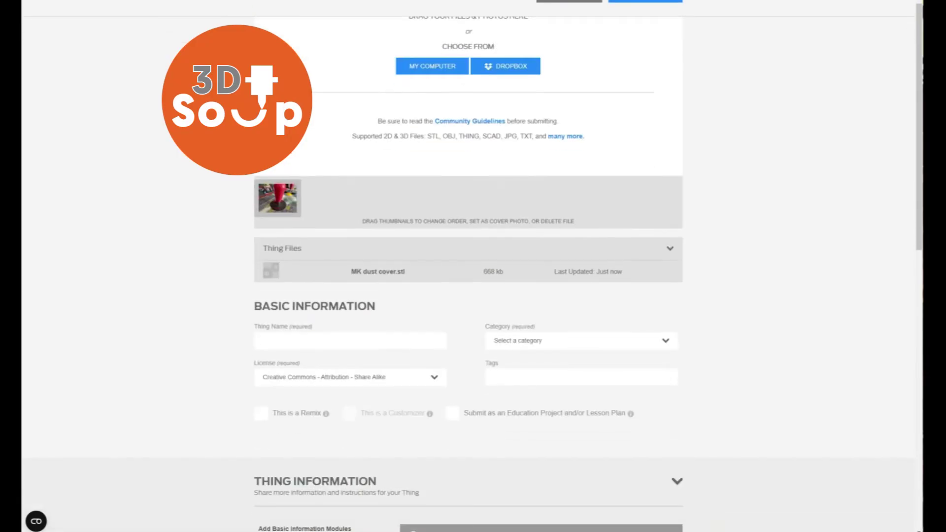
pyautogui.press('Down')
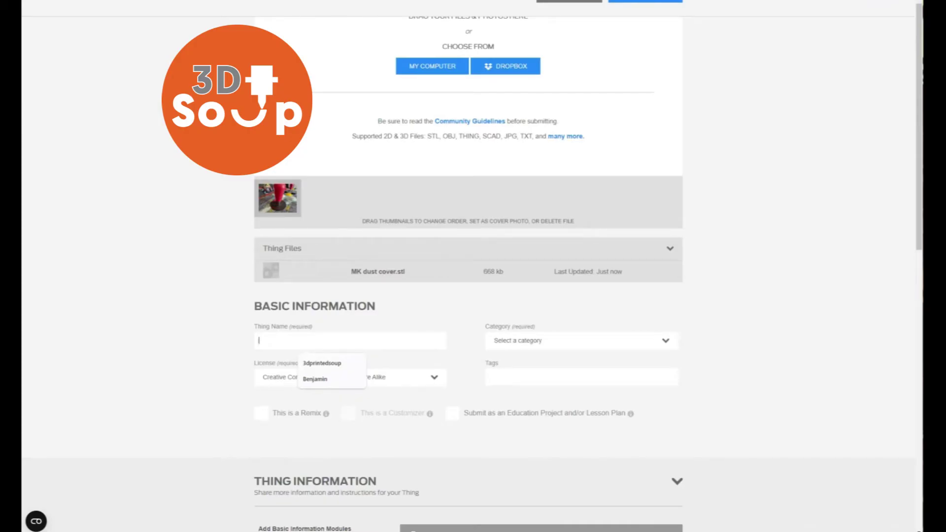
pyautogui.write('Mort')
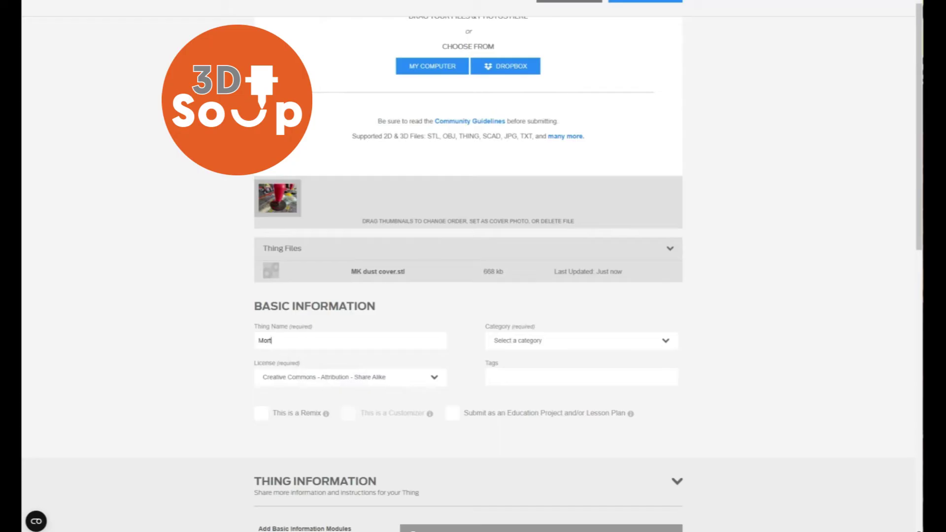
pyautogui.write('al Kombat Arcade1up joystick Dust')
pyautogui.press('BackSpace')
pyautogui.press('BackSpace')
pyautogui.press('BackSpace')
pyautogui.press('BackSpace')
pyautogui.press('BackSpace')
pyautogui.write('dus')
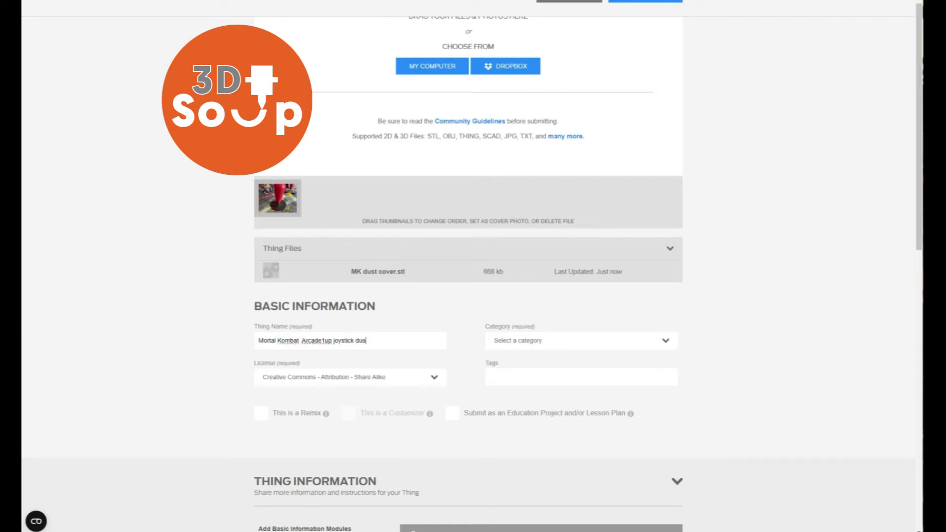
pyautogui.write('t cover')
# - Set the thing's category to Video Games
pyautogui.click(582, 340)
pyautogui.press('Down')
pyautogui.press('Down')
pyautogui.press('Down')
pyautogui.press('Down')
pyautogui.press('Down')
pyautogui.press('Down')
pyautogui.press('Down')
pyautogui.press('Down')
pyautogui.press('Down')
pyautogui.press('Down')
pyautogui.press('Down')
pyautogui.press('Down')
pyautogui.press('Down')
pyautogui.press('Down')
pyautogui.press('Down')
pyautogui.press('Down')
pyautogui.press('Down')
pyautogui.press('Down')
pyautogui.press('Down')
pyautogui.press('Down')
pyautogui.press('Down')
pyautogui.press('Down')
pyautogui.press('Down')
pyautogui.press('Down')
pyautogui.press('Down')
pyautogui.press('Return')
# - Set the license to Creative Commons - Attribution - Non-Commercial
pyautogui.click(351, 378)
pyautogui.press('Down')
pyautogui.press('Down')
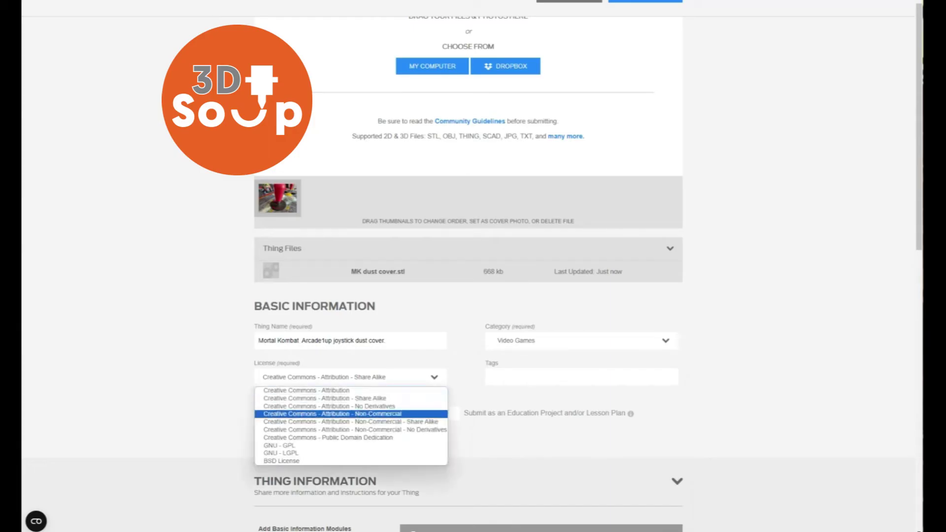
pyautogui.press('Return')
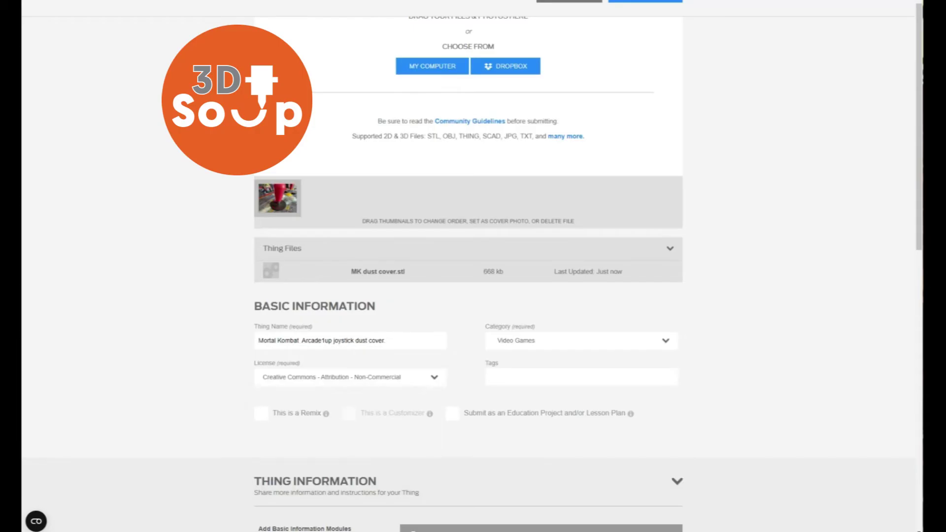
# - Switch the license back to Creative Commons - Attribution - Share Alike
pyautogui.hotkey('shift', 'Tab')
pyautogui.hotkey('alt', 'Down')
pyautogui.press('Up')
pyautogui.press('Up')
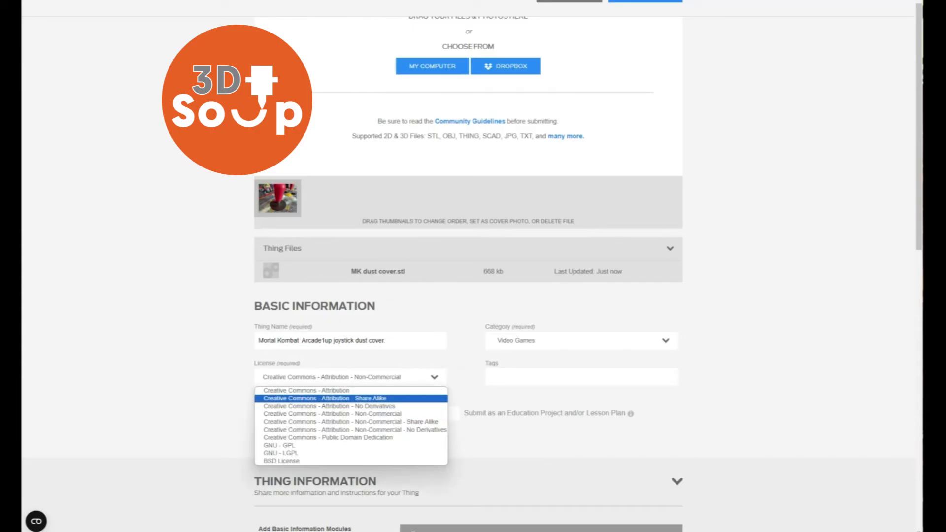
pyautogui.press('Return')
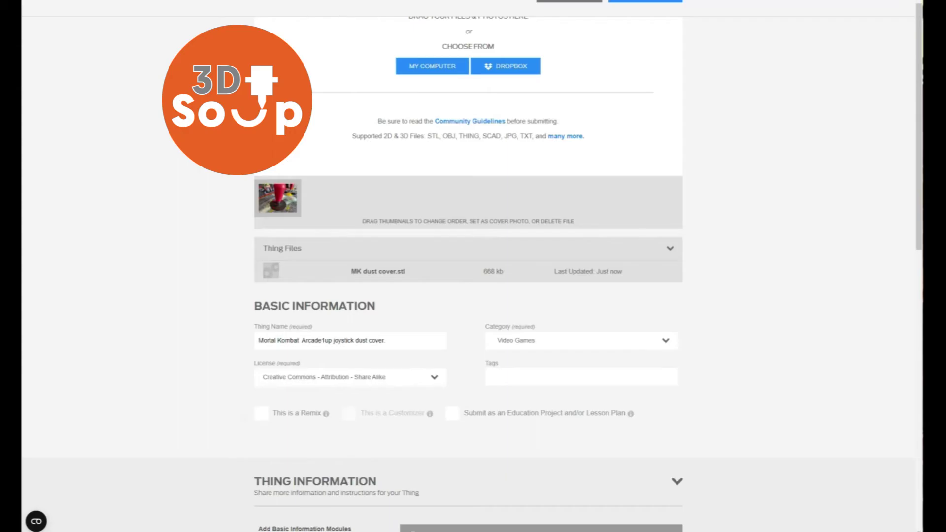
# - Set the license to Creative Commons - Attribution - Non-Commercial
pyautogui.hotkey('alt', 'Down')
pyautogui.press('Down')
pyautogui.press('Down')
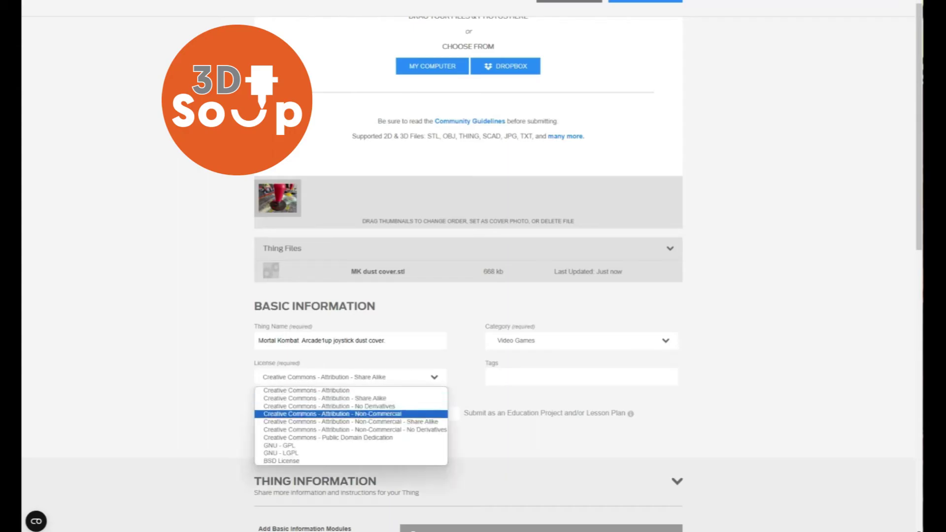
pyautogui.press('Return')
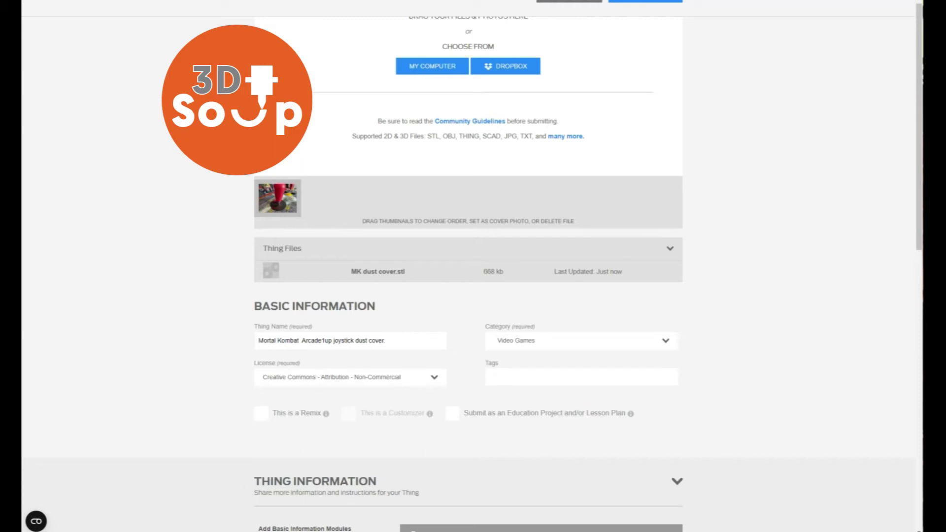
# - Tag the thing with mortal_kombat, arcade, Joystick and arcade1up
pyautogui.write('mort')
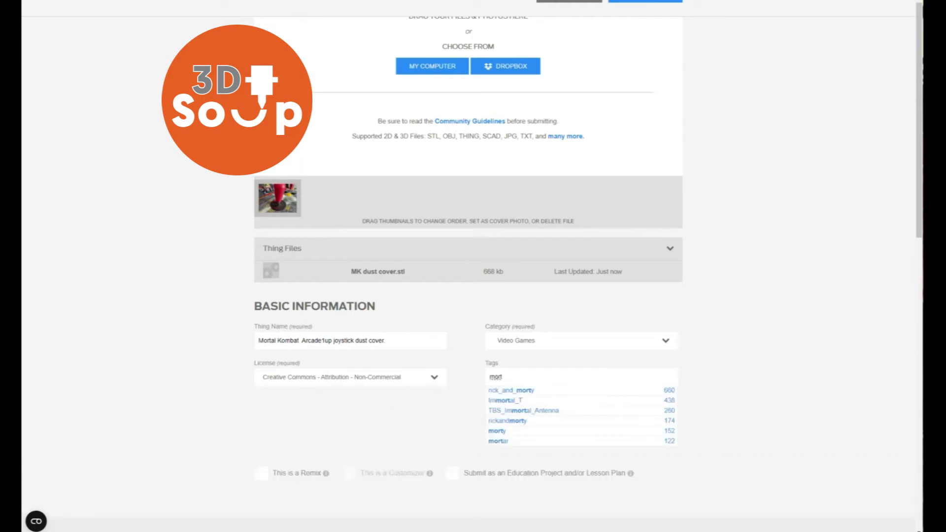
pyautogui.write('al')
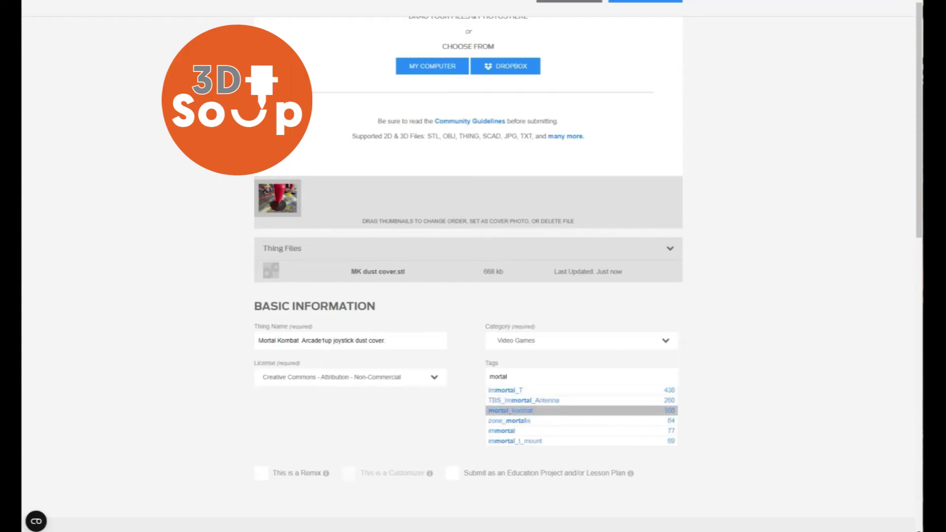
pyautogui.press('Return')
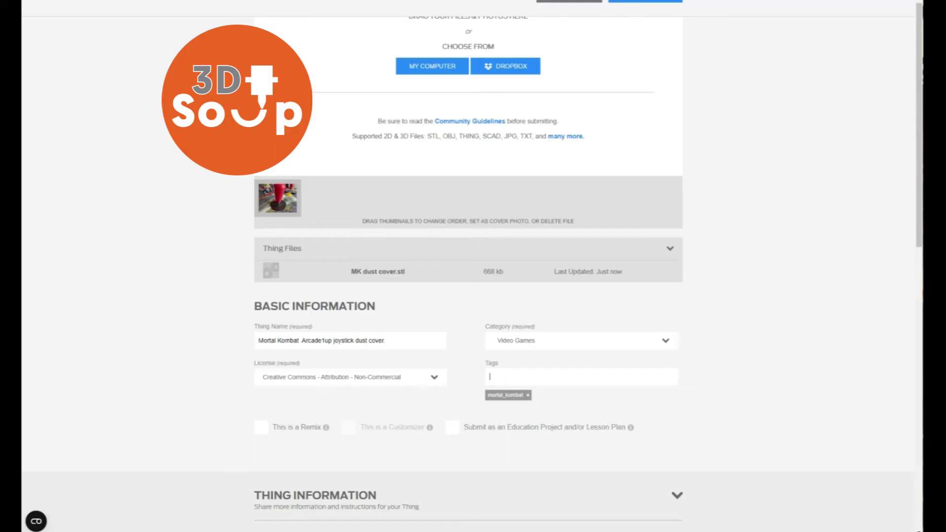
pyautogui.write('arcade')
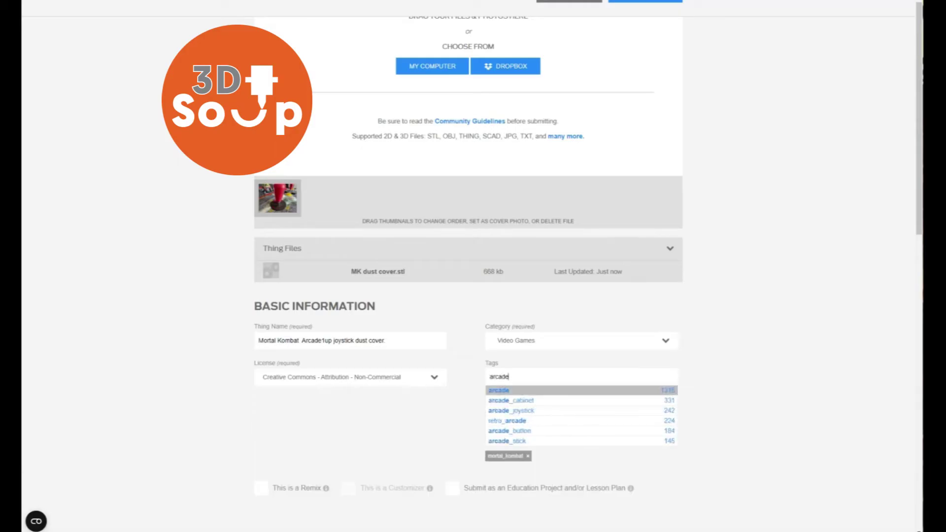
pyautogui.press('Return')
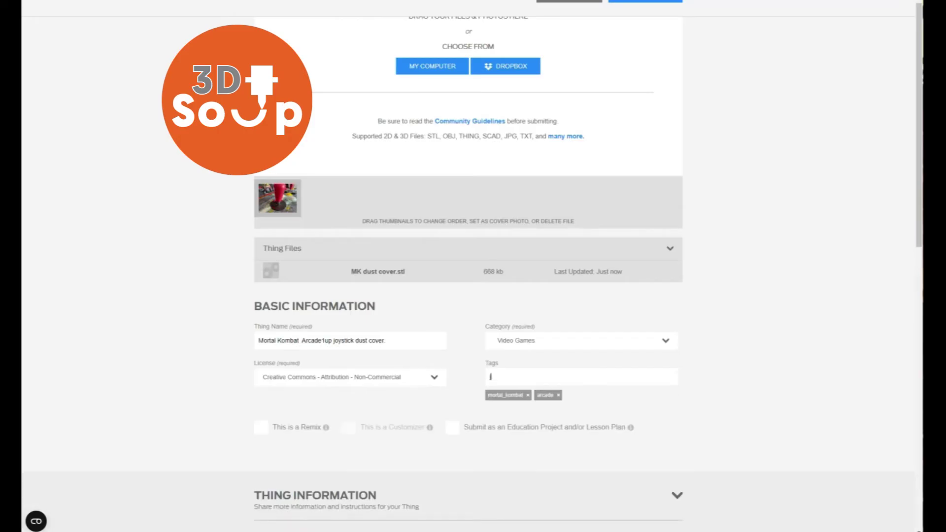
pyautogui.write('joy')
pyautogui.press('Down')
pyautogui.press('Return')
pyautogui.write('arcade1up')
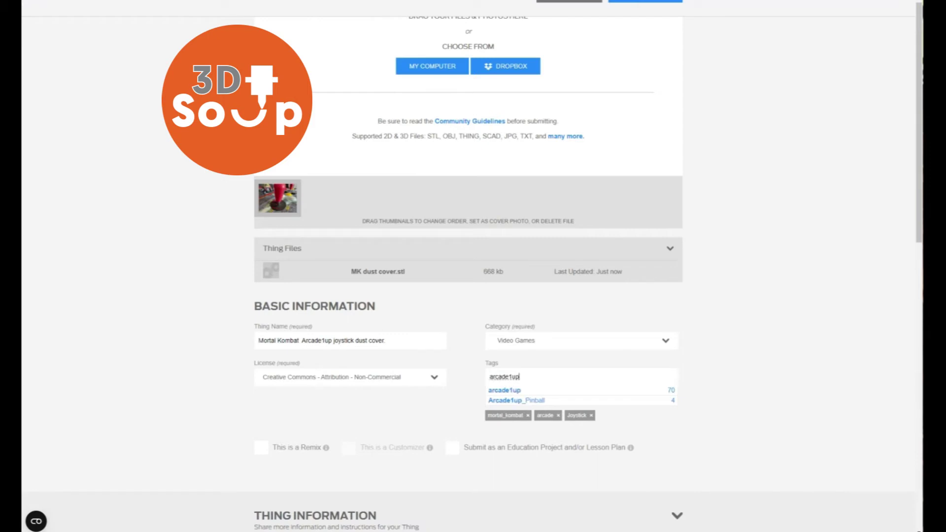
pyautogui.press('Down')
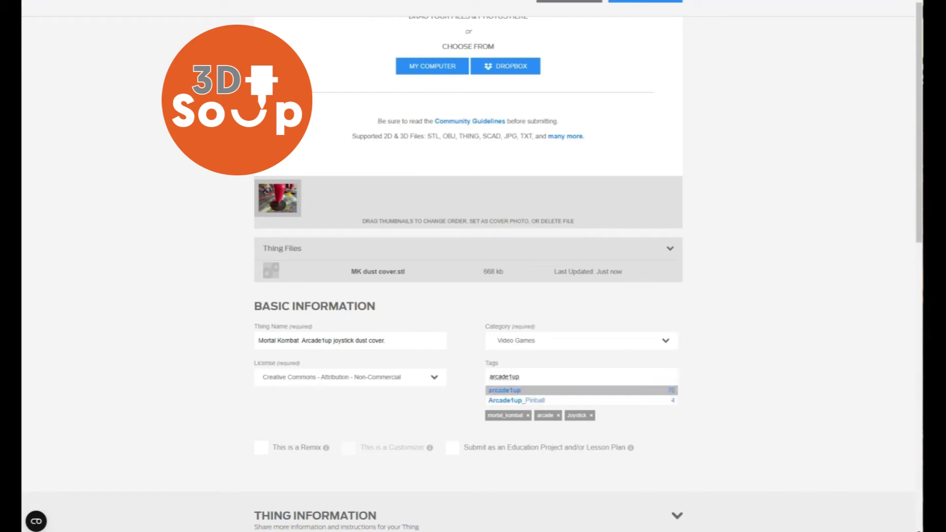
pyautogui.press('Return')
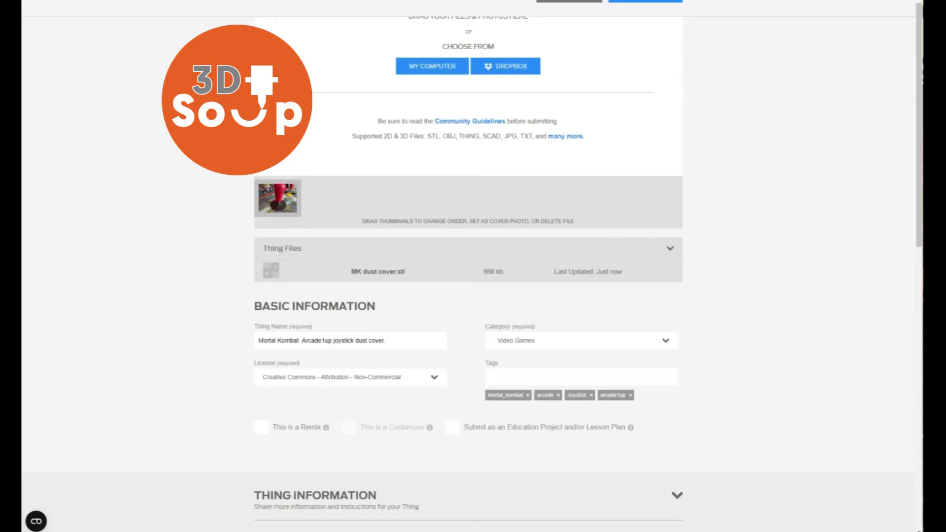
# - Add a Print Settings section with printer brand Creality and printer model Ender-3 V3 SE
pyautogui.scroll(-1, 468, 266)
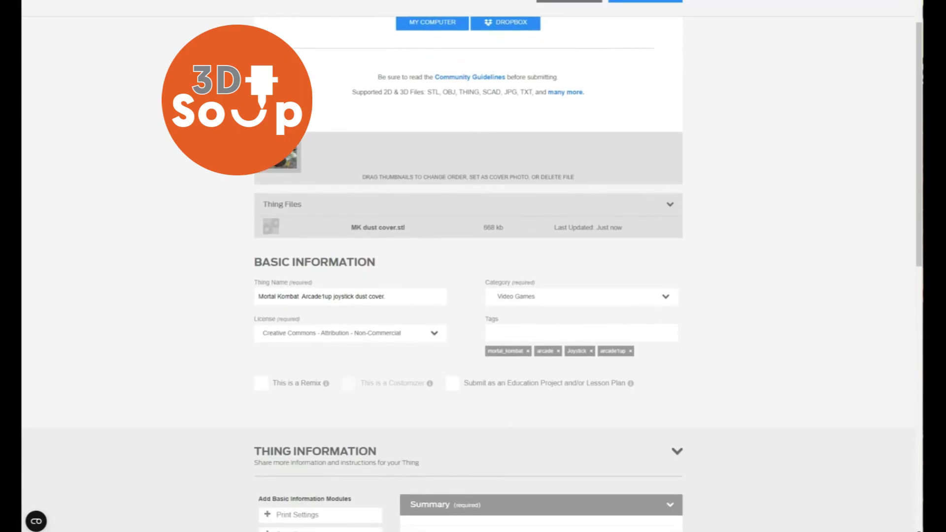
pyautogui.scroll(-4, 468, 266)
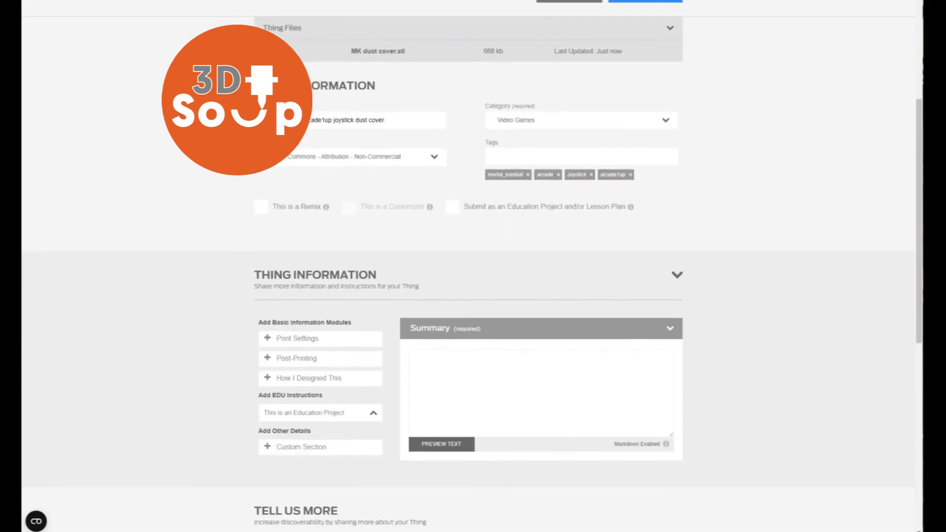
pyautogui.click(305, 339)
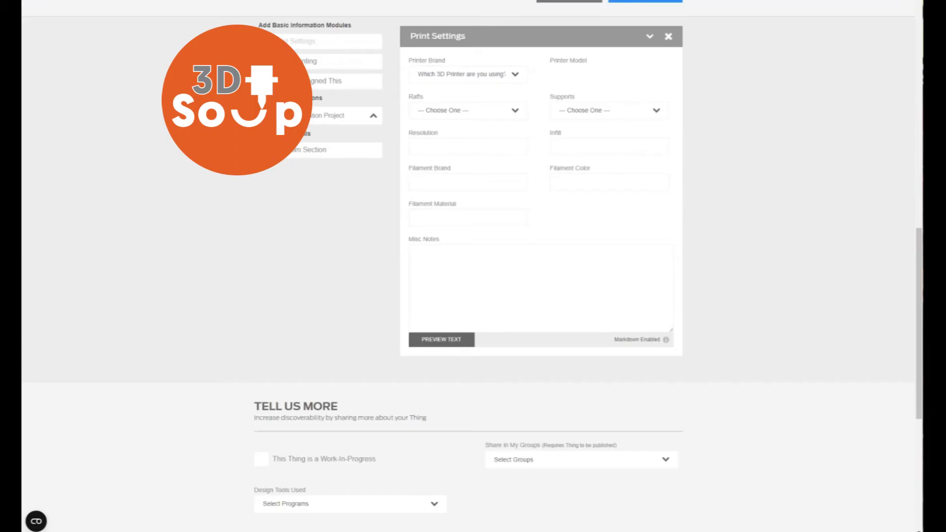
pyautogui.click(469, 75)
pyautogui.scroll(-2, 465, 205)
pyautogui.scroll(-2, 465, 202)
pyautogui.click(465, 225)
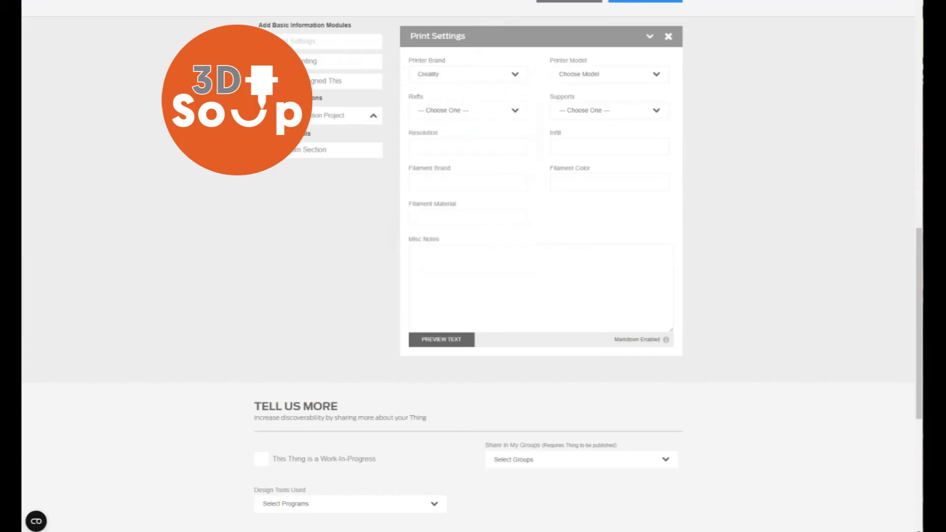
pyautogui.click(609, 74)
pyautogui.scroll(-2, 606, 182)
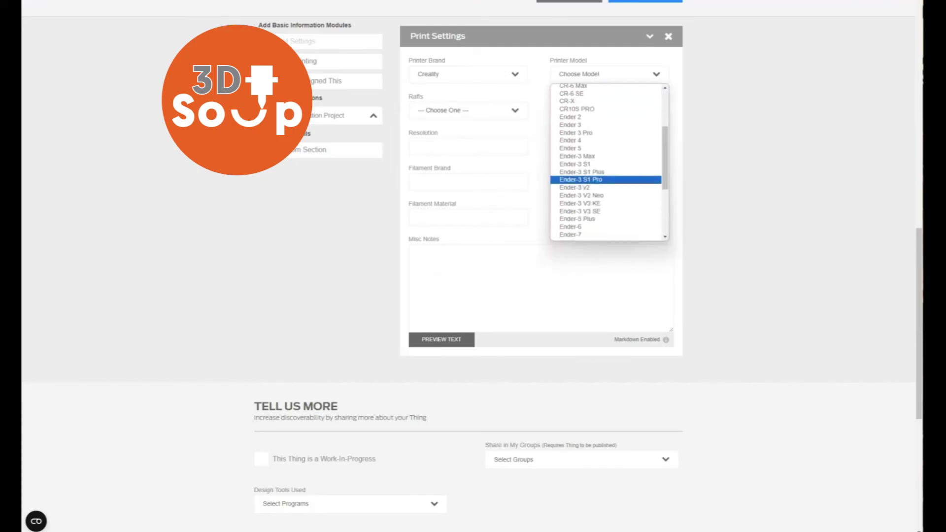
pyautogui.click(579, 211)
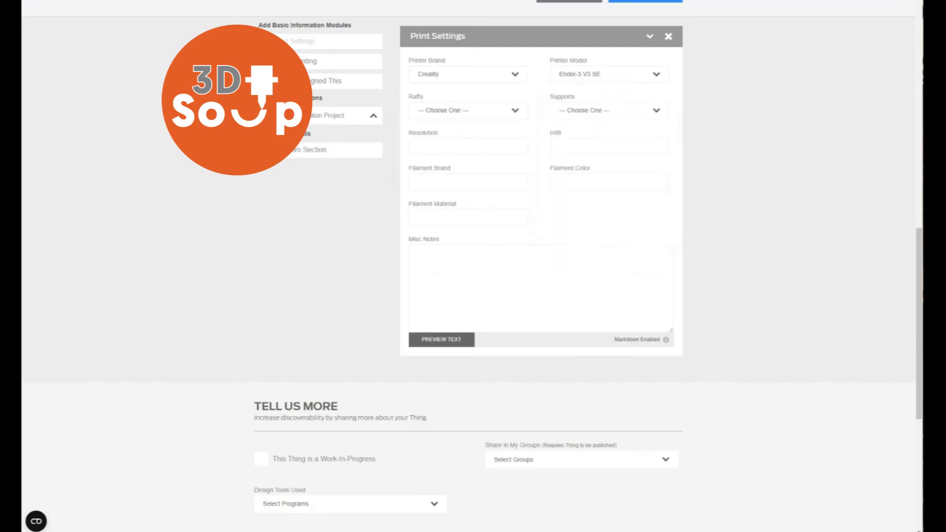
# - Set rafts and supports to No and the infill to 50 in the print settings
pyautogui.click(468, 110)
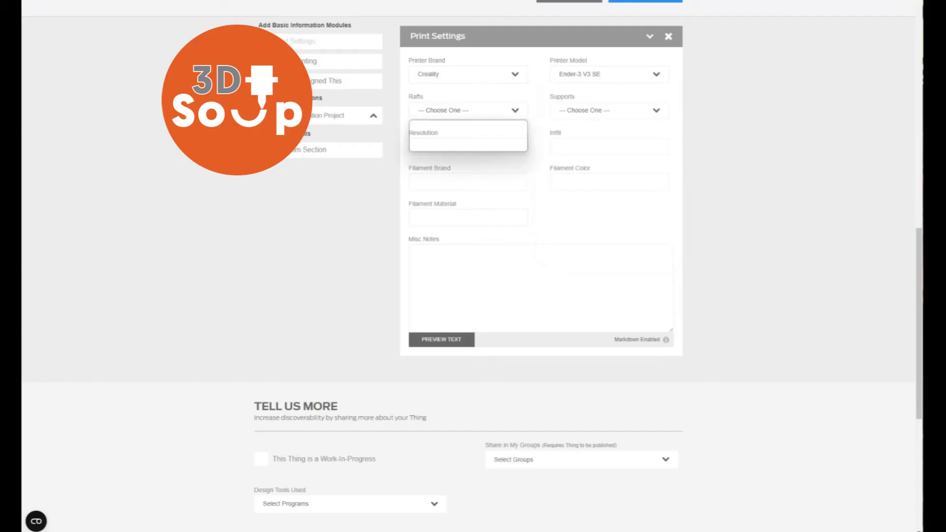
pyautogui.click(464, 148)
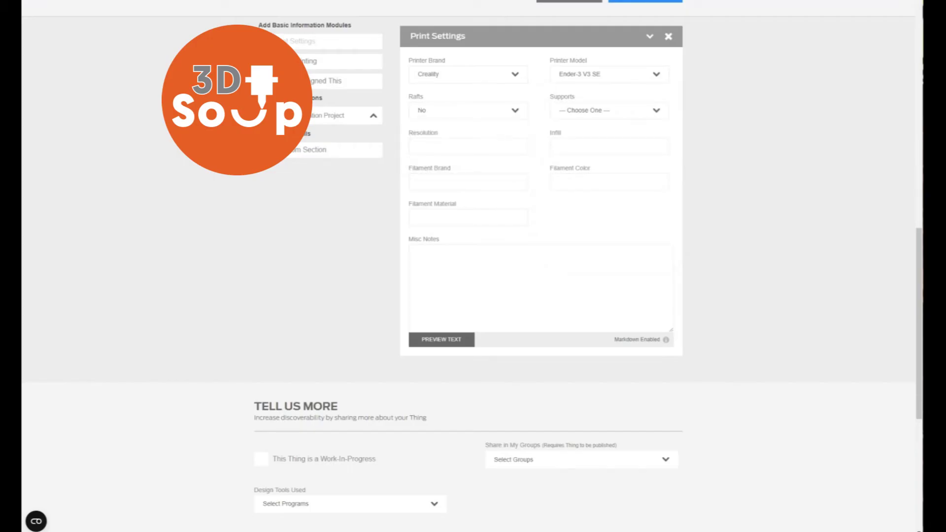
pyautogui.click(609, 111)
pyautogui.click(562, 144)
pyautogui.click(609, 146)
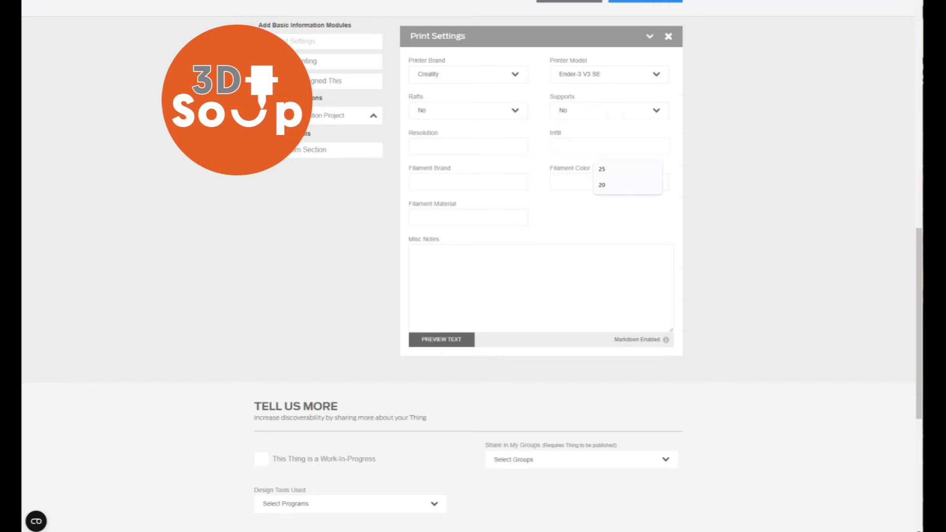
pyautogui.write('50')
# - Set the filament brand to Eryone, the filament color to black and the filament material to PLA
pyautogui.click(468, 182)
pyautogui.press('Down')
pyautogui.press('Return')
pyautogui.click(610, 182)
pyautogui.press('Down')
pyautogui.press('Down')
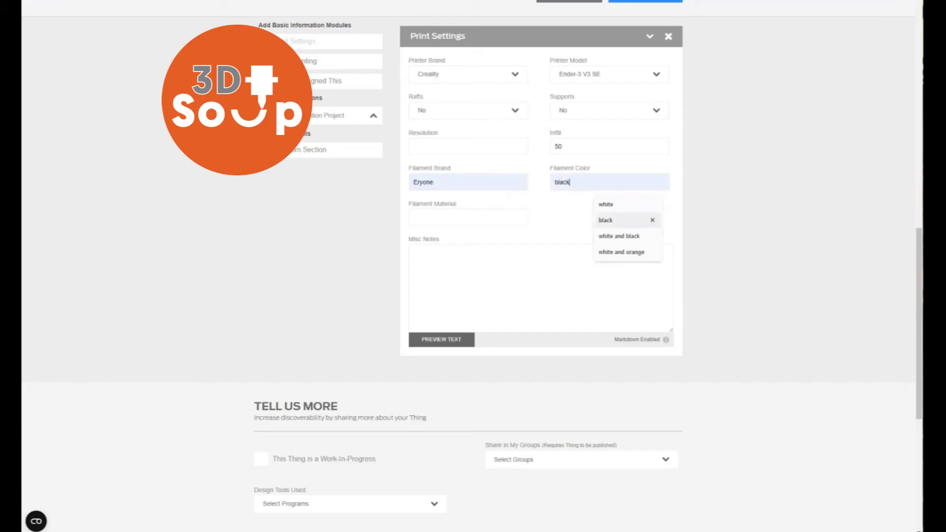
pyautogui.press('Return')
pyautogui.click(468, 218)
pyautogui.press('Down')
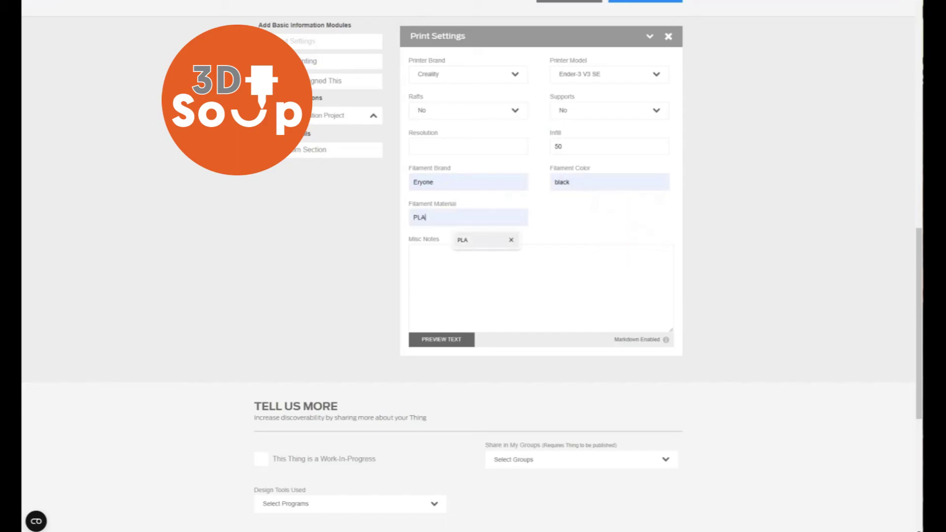
pyautogui.press('Return')
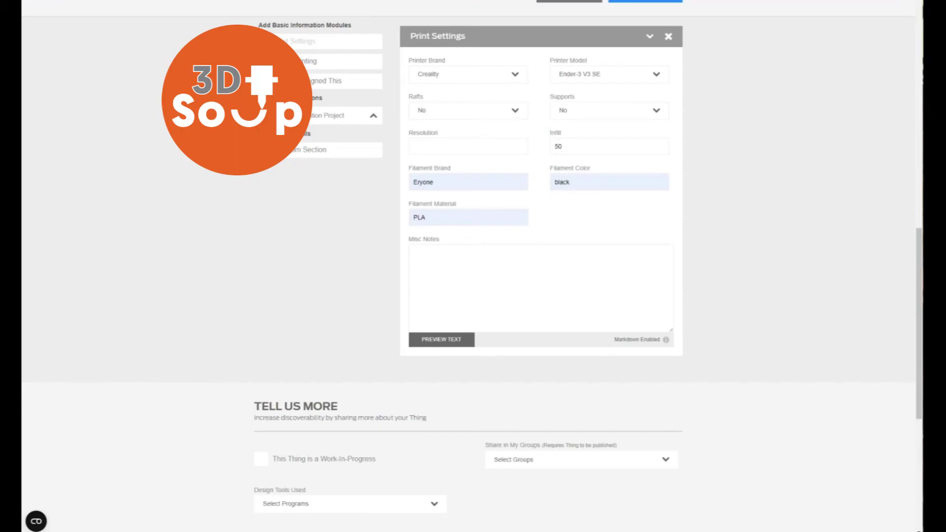
# - Add a Post-Printing section with an image of the joystick dust cover, and publish the thing
pyautogui.click(290, 62)
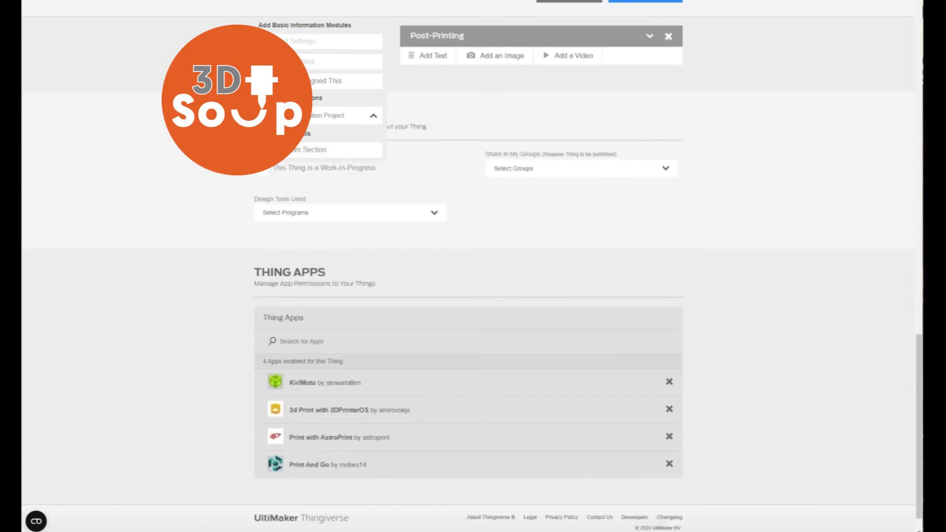
pyautogui.click(502, 55)
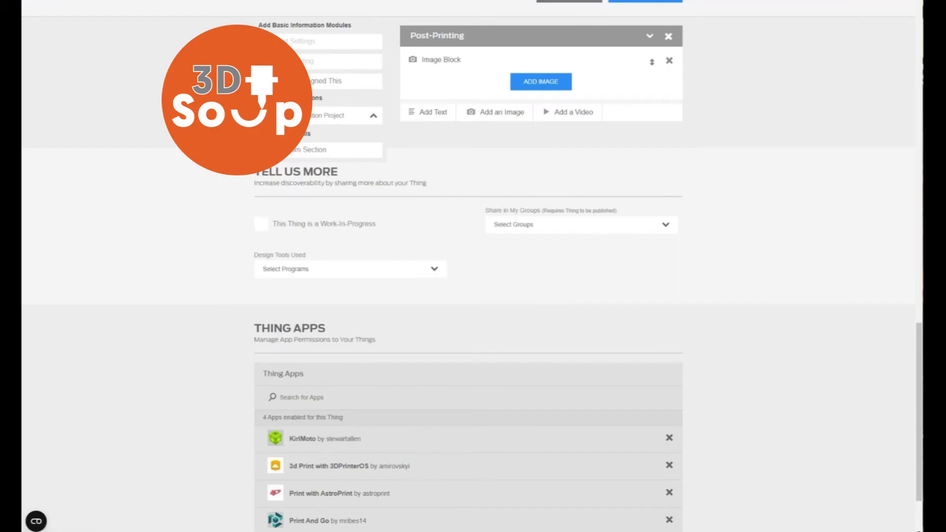
pyautogui.click(541, 82)
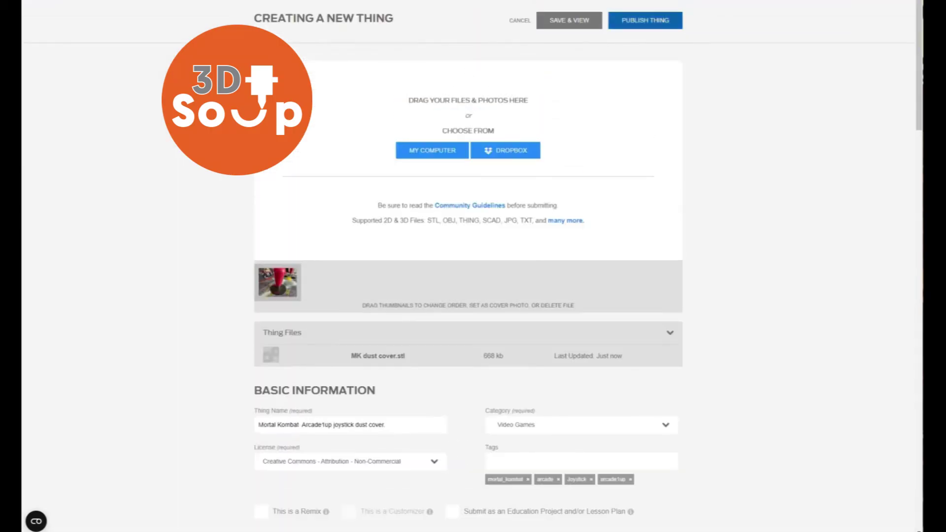
pyautogui.click(645, 20)
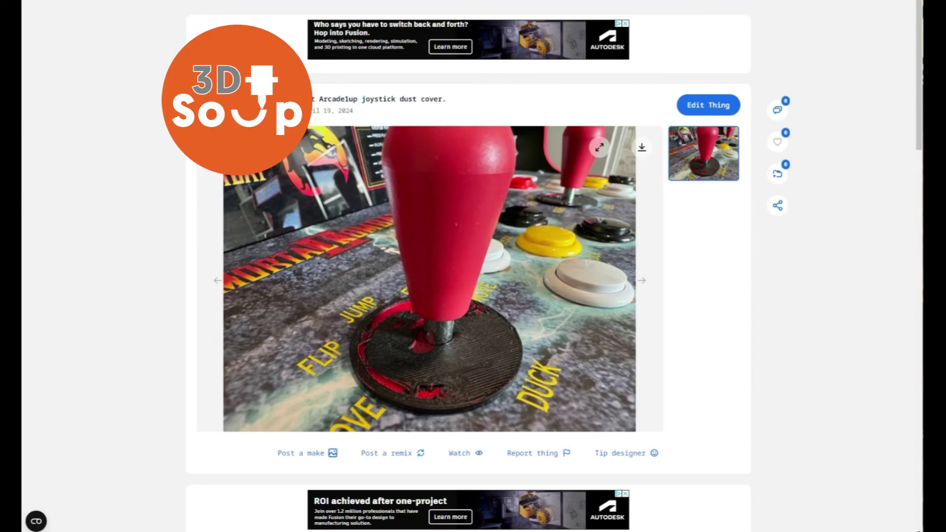
# - Review the published thing's photo, model preview, summary, print settings, post-printing image, tags and license
pyautogui.scroll(-15, 468, 266)
pyautogui.scroll(-6, 468, 267)
pyautogui.scroll(7, 469, 266)
pyautogui.scroll(8, 468, 266)
pyautogui.scroll(6, 468, 266)
pyautogui.scroll(-6, 468, 267)
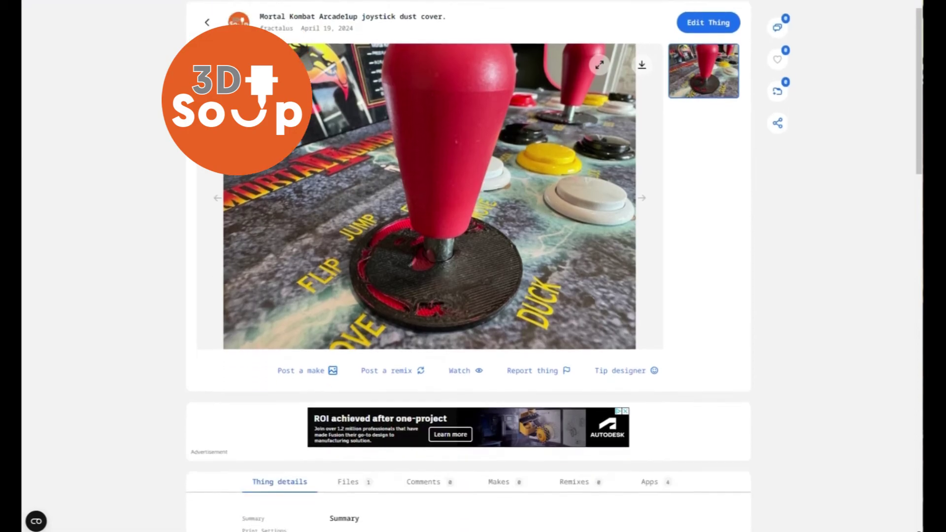
pyautogui.scroll(-4, 468, 266)
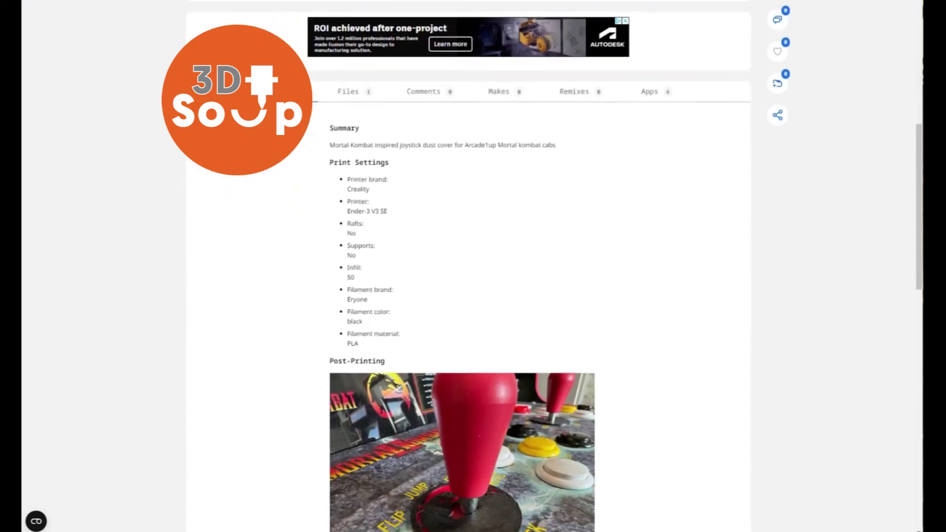
pyautogui.scroll(-5, 468, 266)
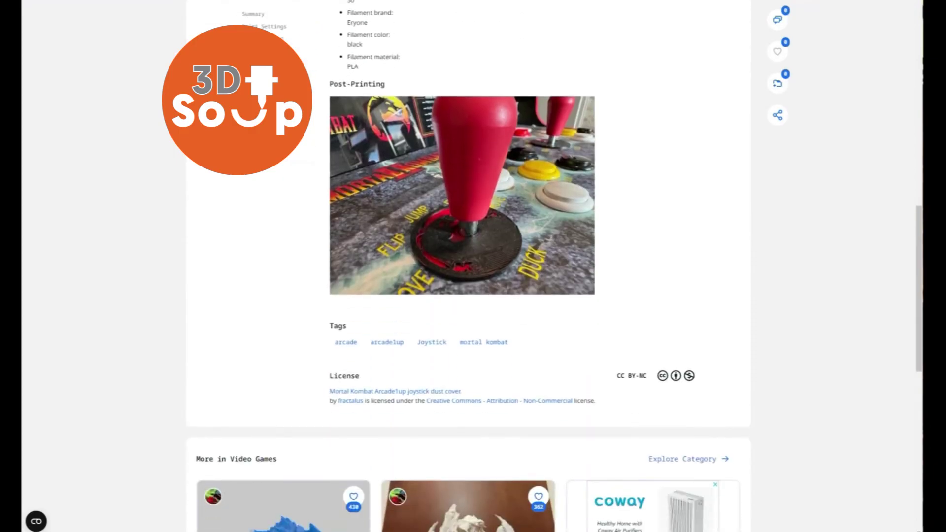
pyautogui.scroll(9, 468, 266)
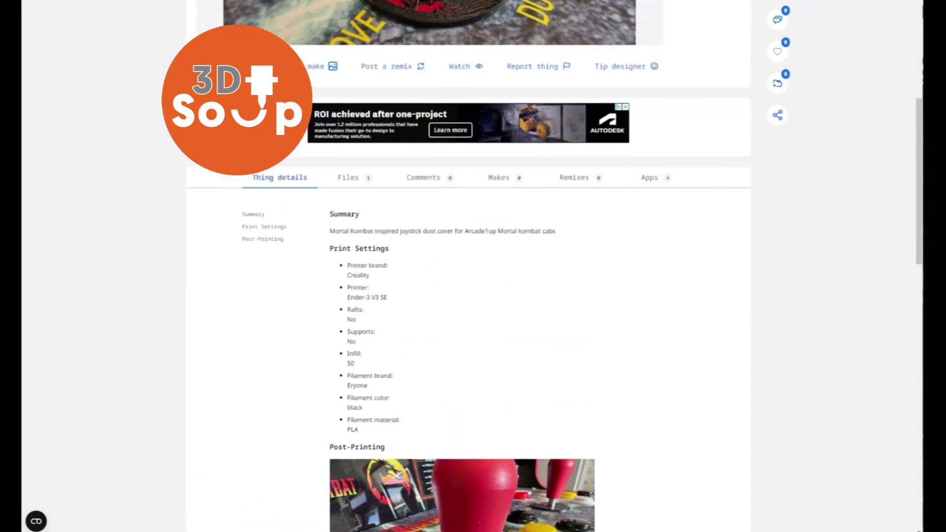
pyautogui.scroll(7, 468, 266)
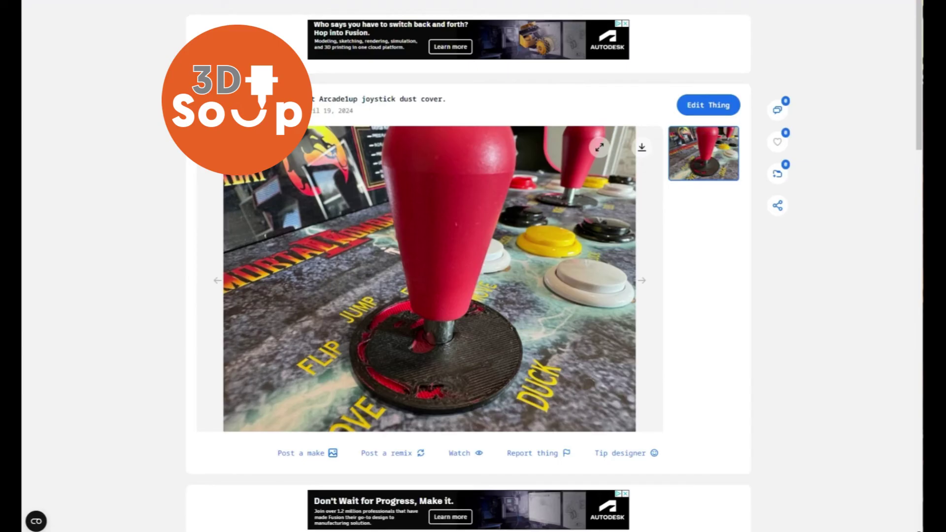
pyautogui.moveTo(852, 1)
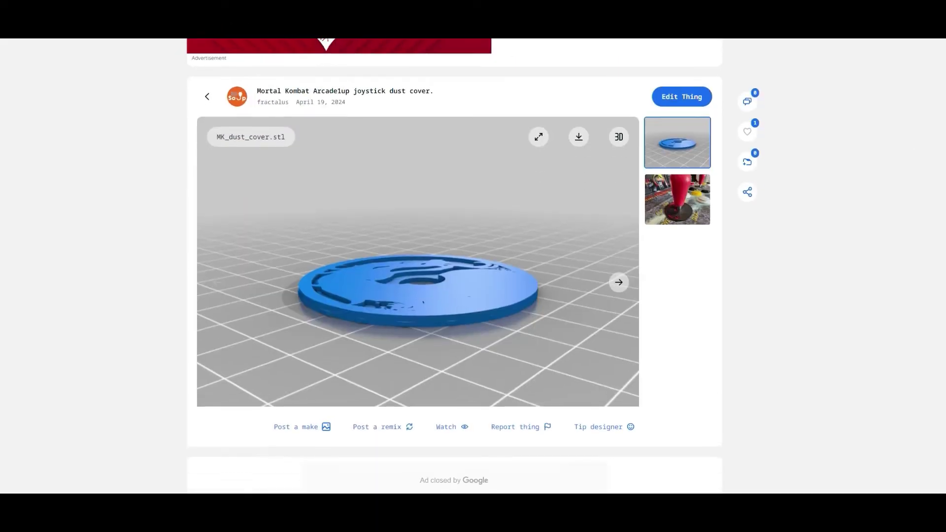
pyautogui.scroll(-4, 453, 266)
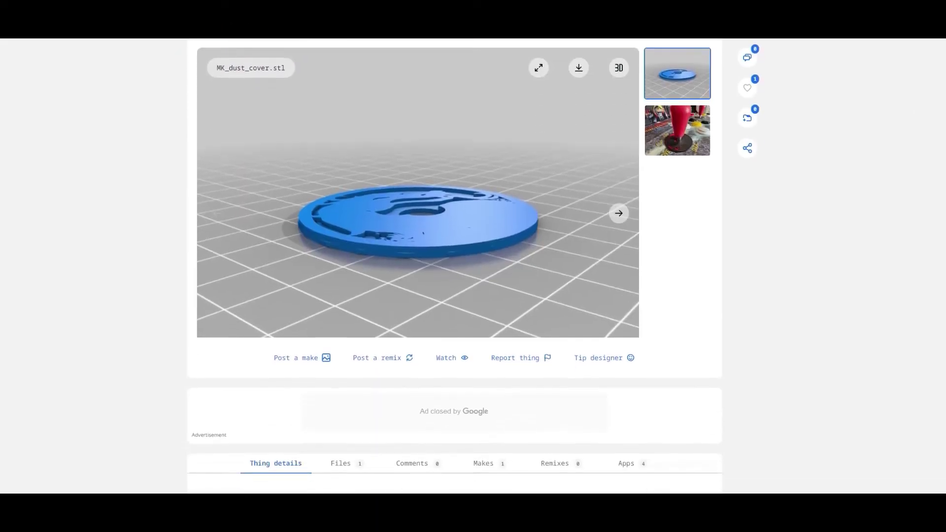
pyautogui.scroll(-6, 454, 266)
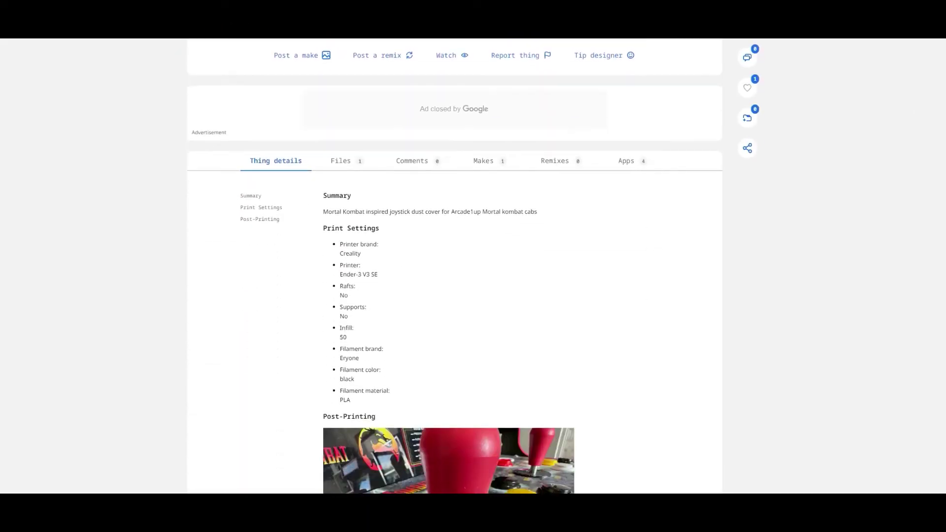
pyautogui.scroll(8, 453, 266)
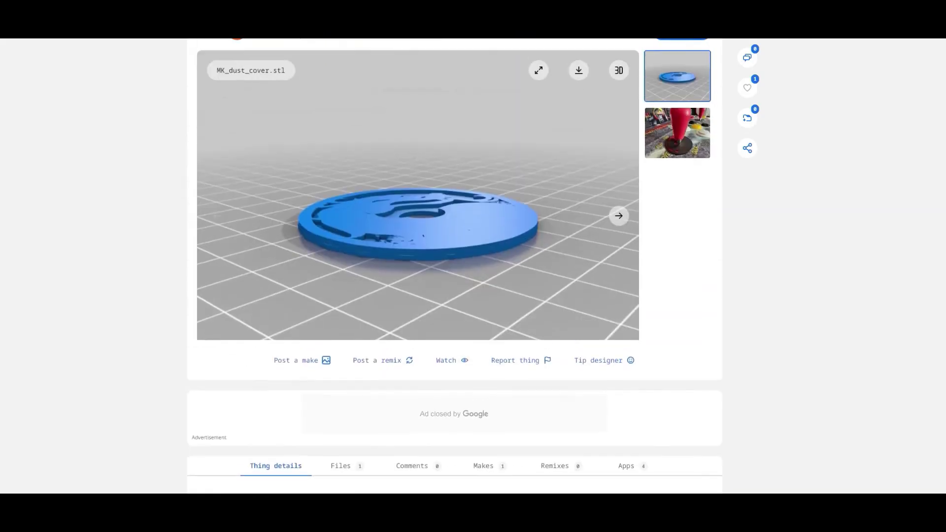
# - Open the community make of the joystick dust cover, examine its photo and details, and return to the thing's page
pyautogui.scroll(-1, 454, 266)
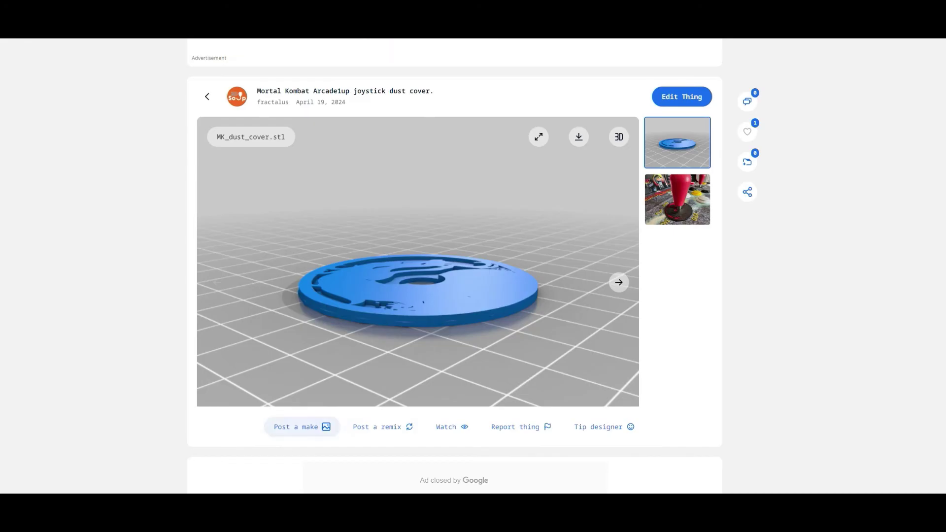
pyautogui.scroll(-3, 454, 266)
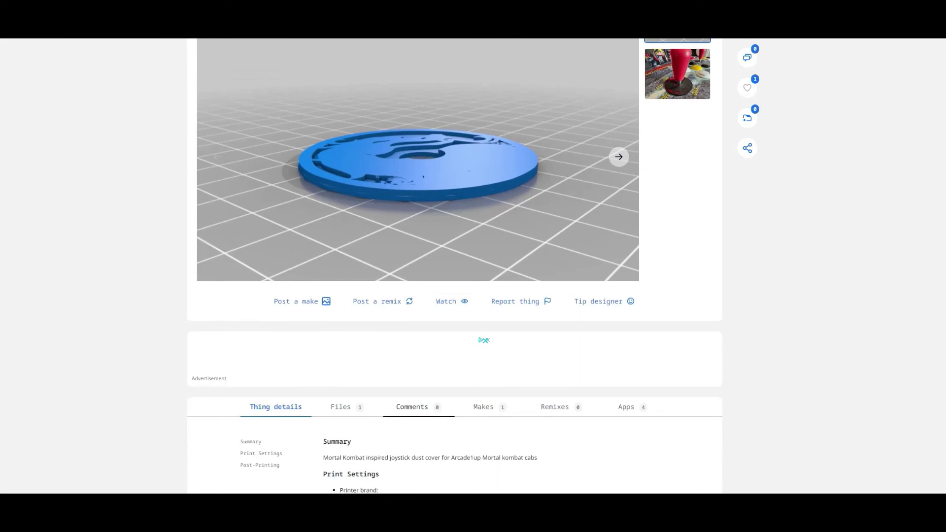
pyautogui.click(483, 407)
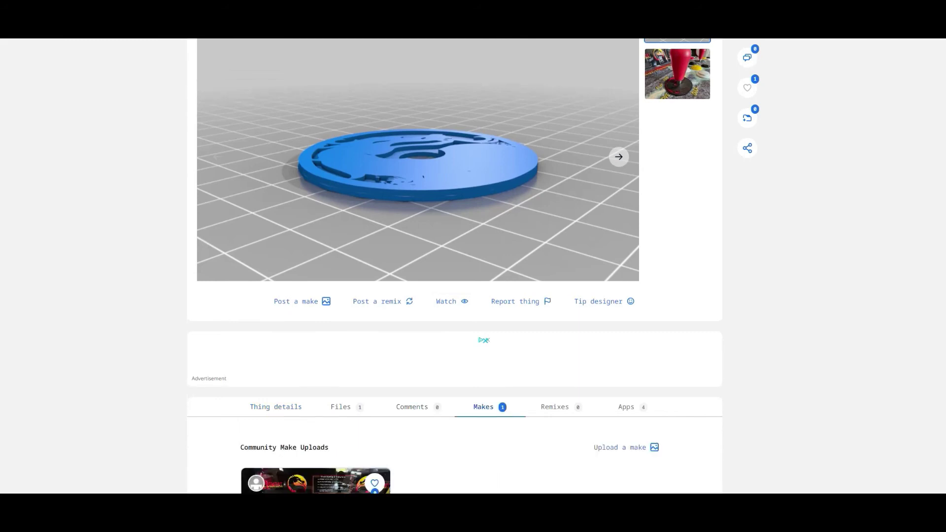
pyautogui.scroll(-4, 455, 266)
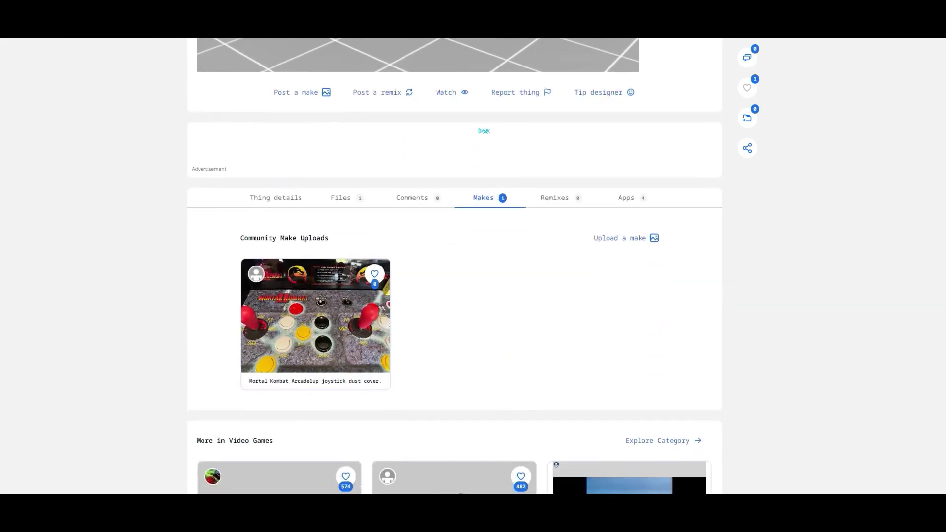
pyautogui.moveTo(284, 308)
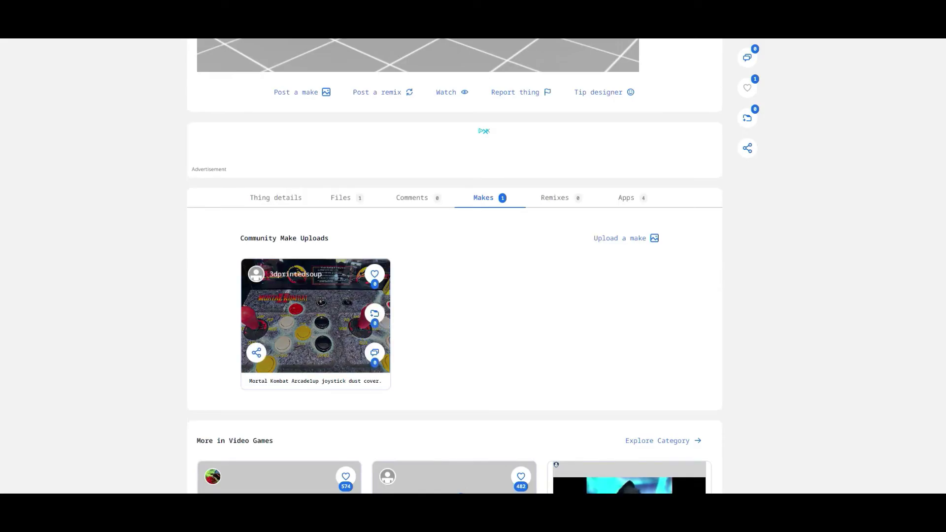
pyautogui.click(284, 309)
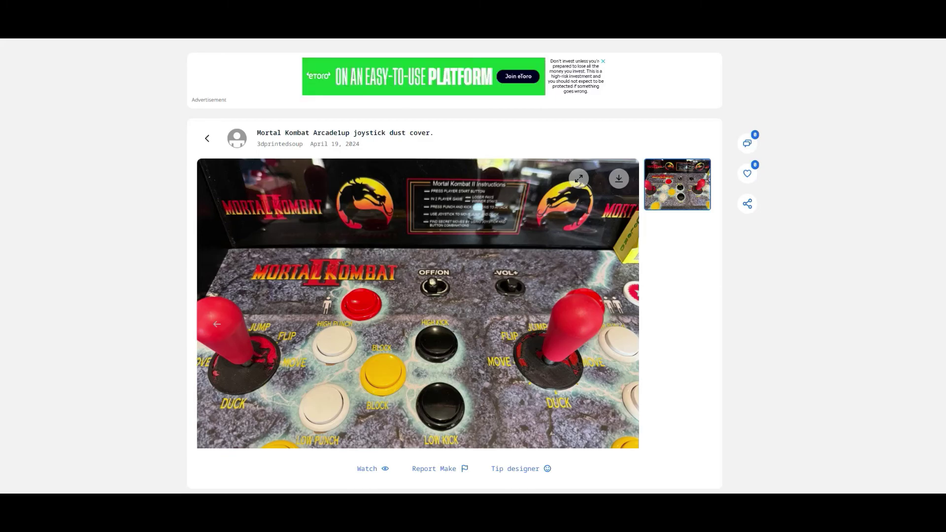
pyautogui.scroll(-2, 454, 266)
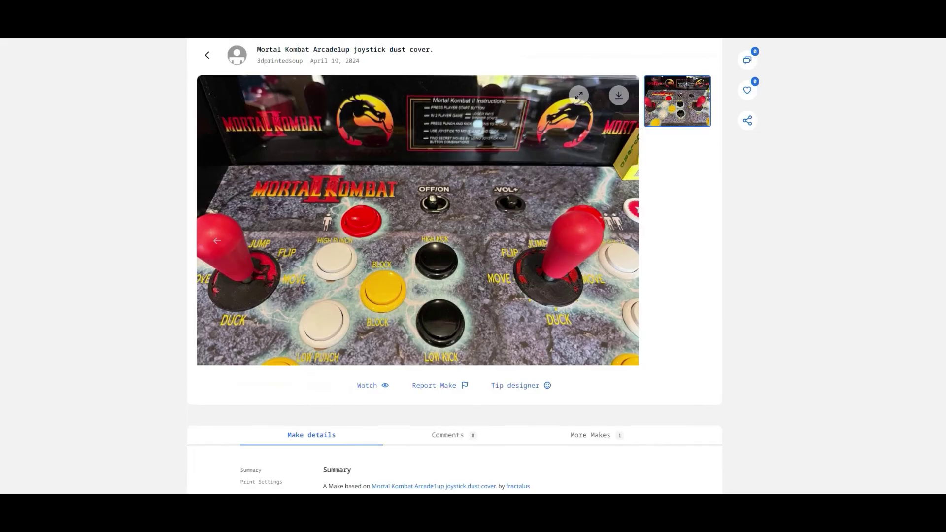
pyautogui.scroll(2, 454, 266)
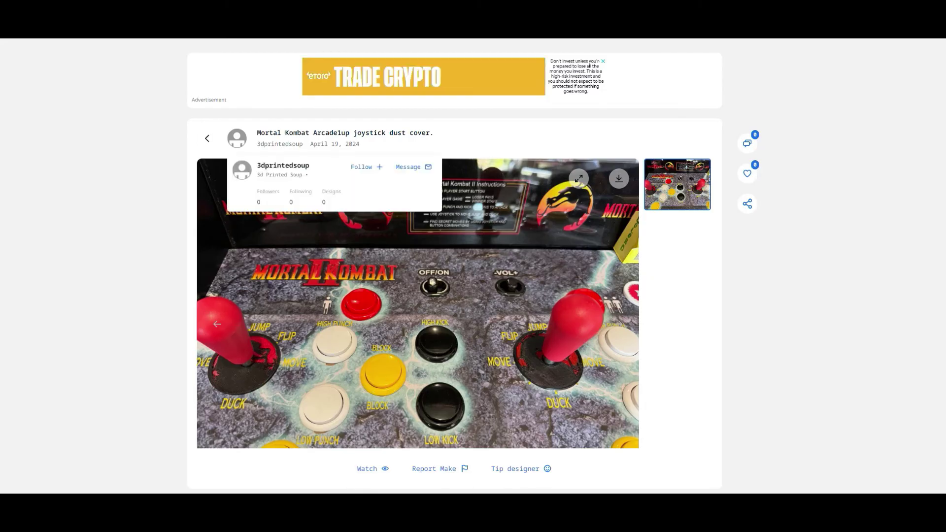
pyautogui.click(207, 138)
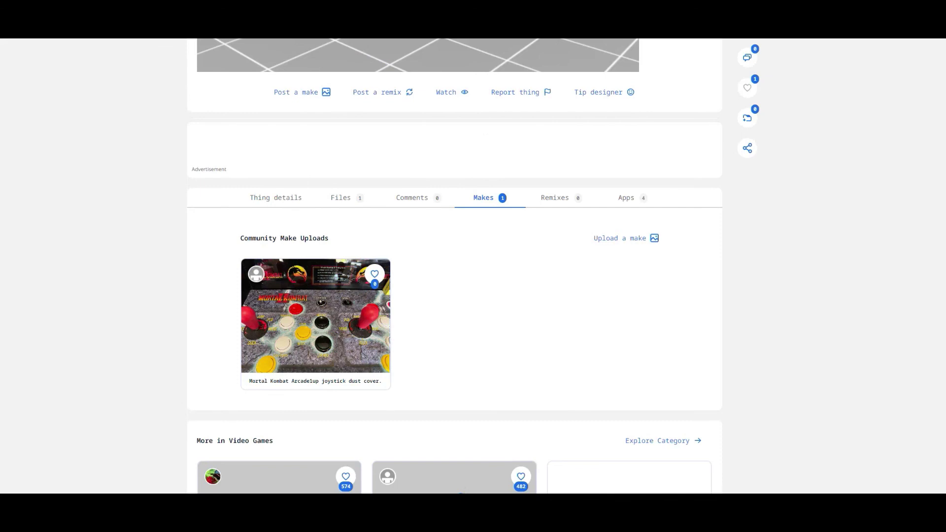
# - Examine the thing's joystick photo and inspect the MK_dust_cover.stl model in the 3D view from several angles
pyautogui.scroll(7, 522, 261)
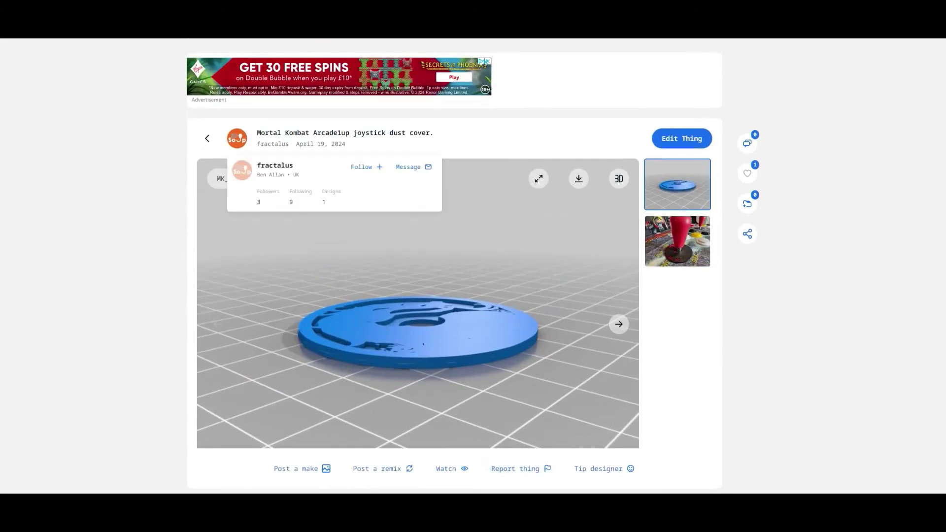
pyautogui.scroll(-3, 454, 267)
pyautogui.scroll(3, 454, 266)
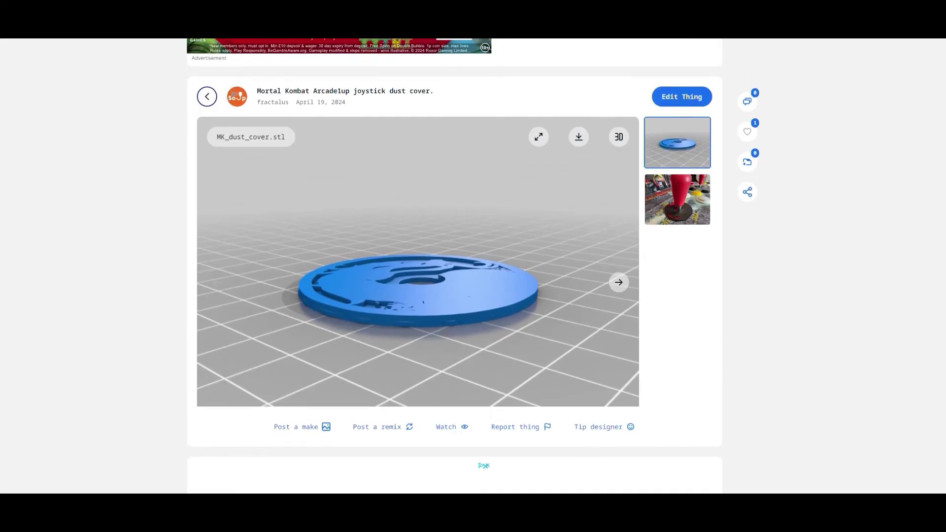
pyautogui.click(619, 282)
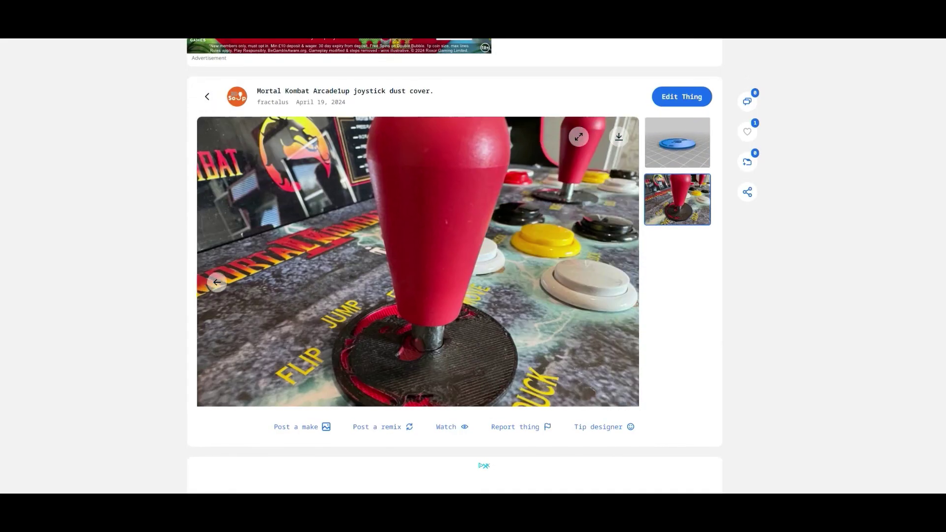
pyautogui.click(217, 282)
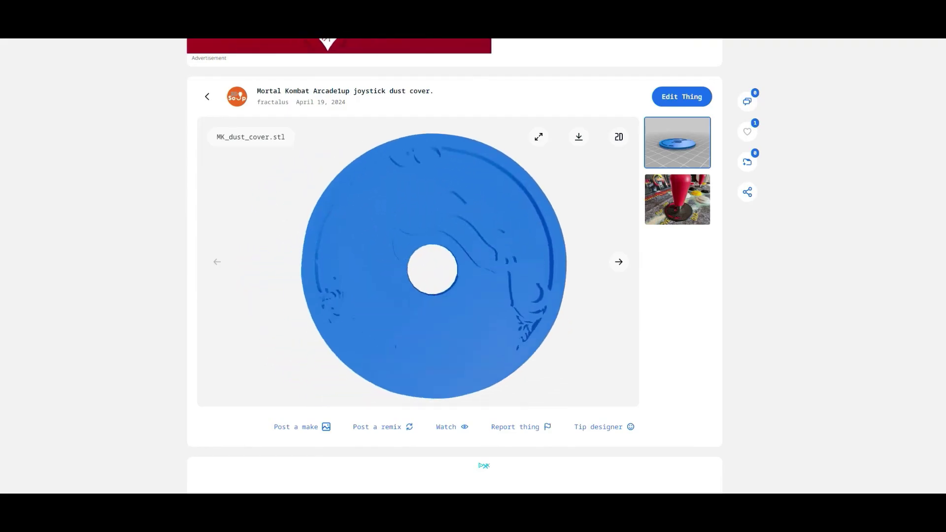
pyautogui.scroll(-10, 418, 262)
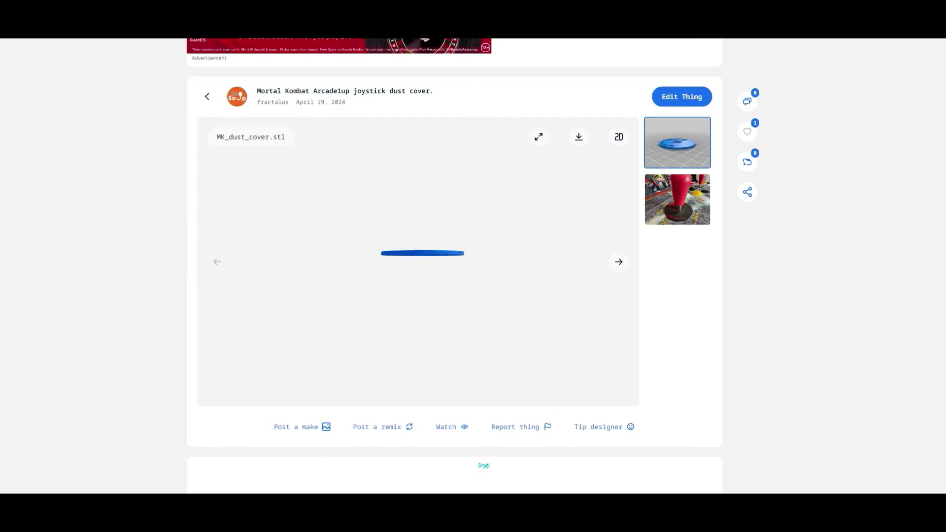
pyautogui.scroll(-5, 418, 262)
pyautogui.scroll(6, 418, 262)
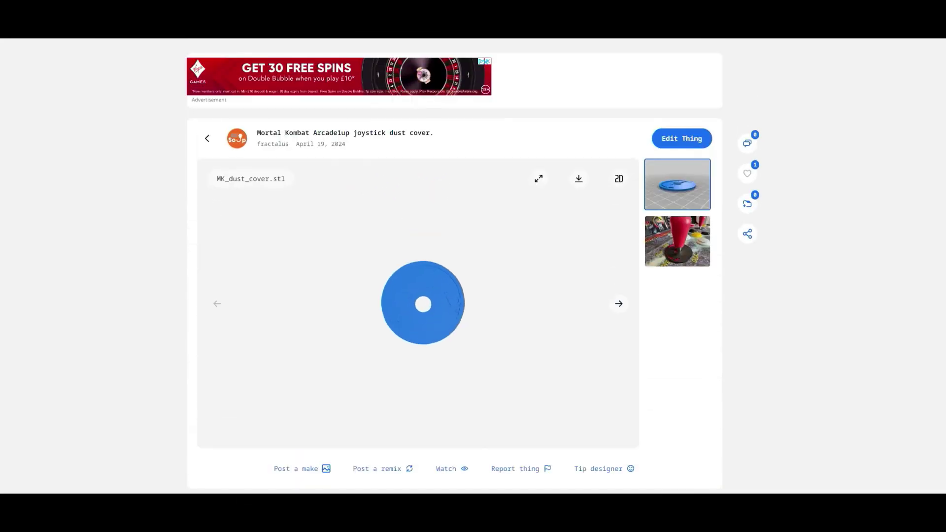
pyautogui.scroll(-3, 452, 296)
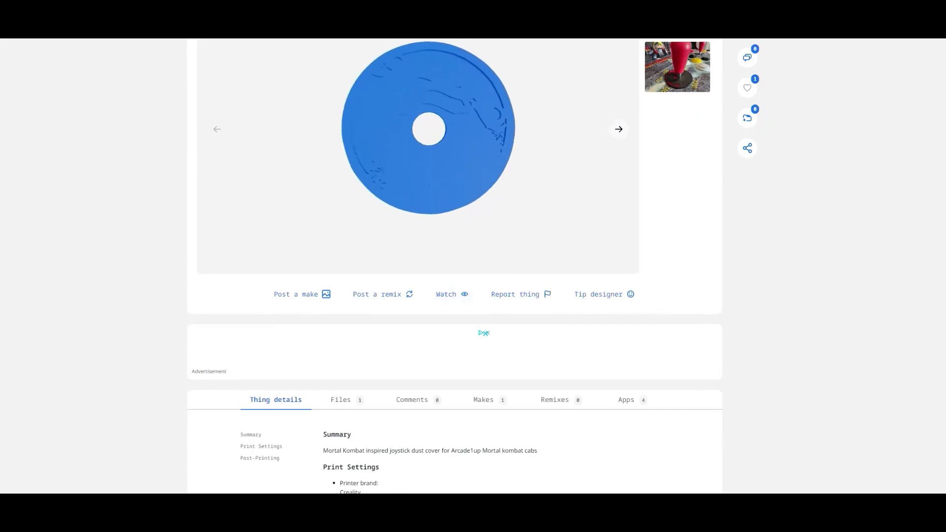
pyautogui.scroll(2, 455, 266)
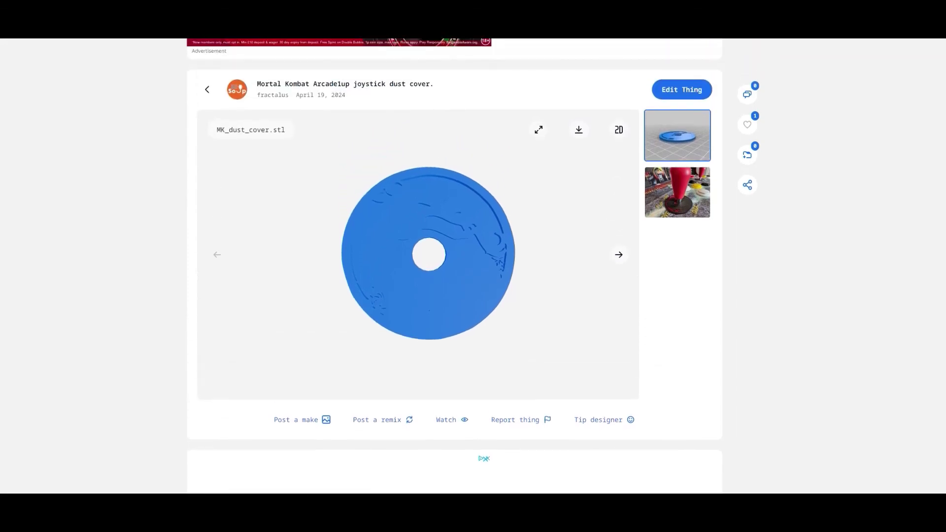